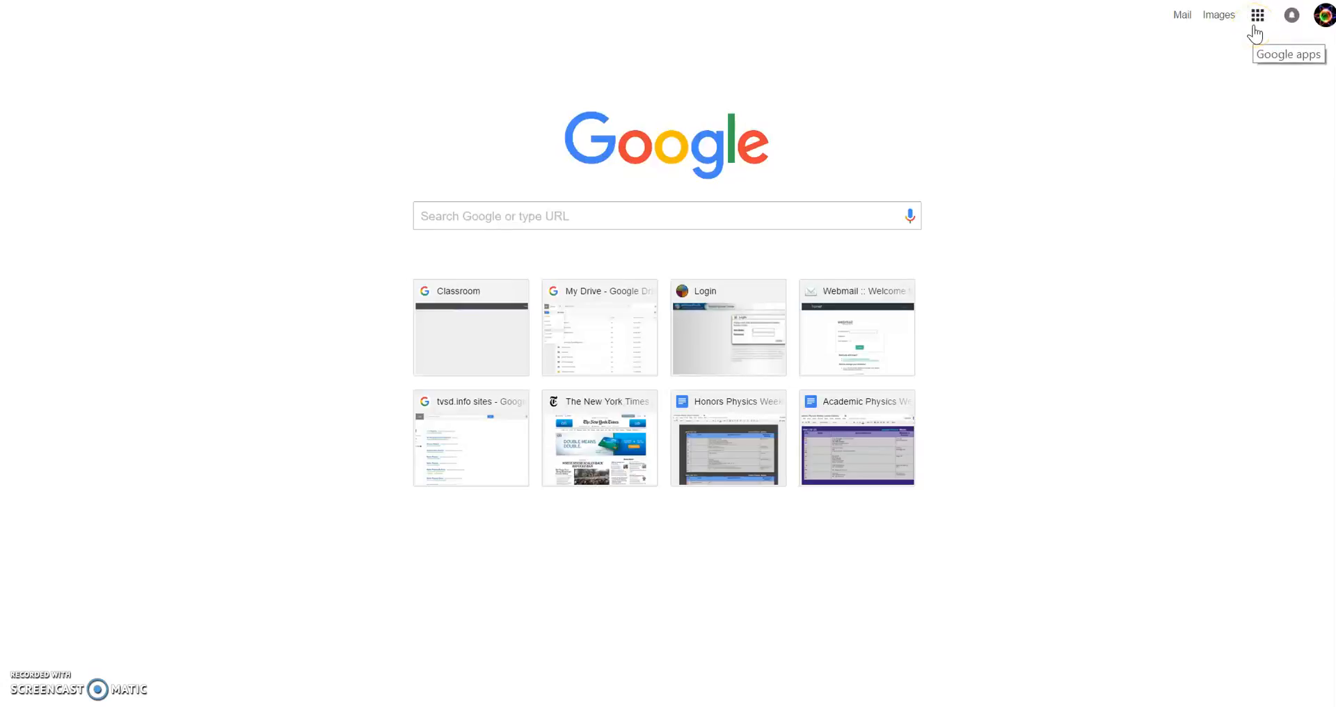
- Create a blank spreadsheet in Google Sheets and name it Example Graph
{"action": "left_click", "coordinate": [1256, 16]}
{"action": "left_click", "coordinate": [1279, 168]}
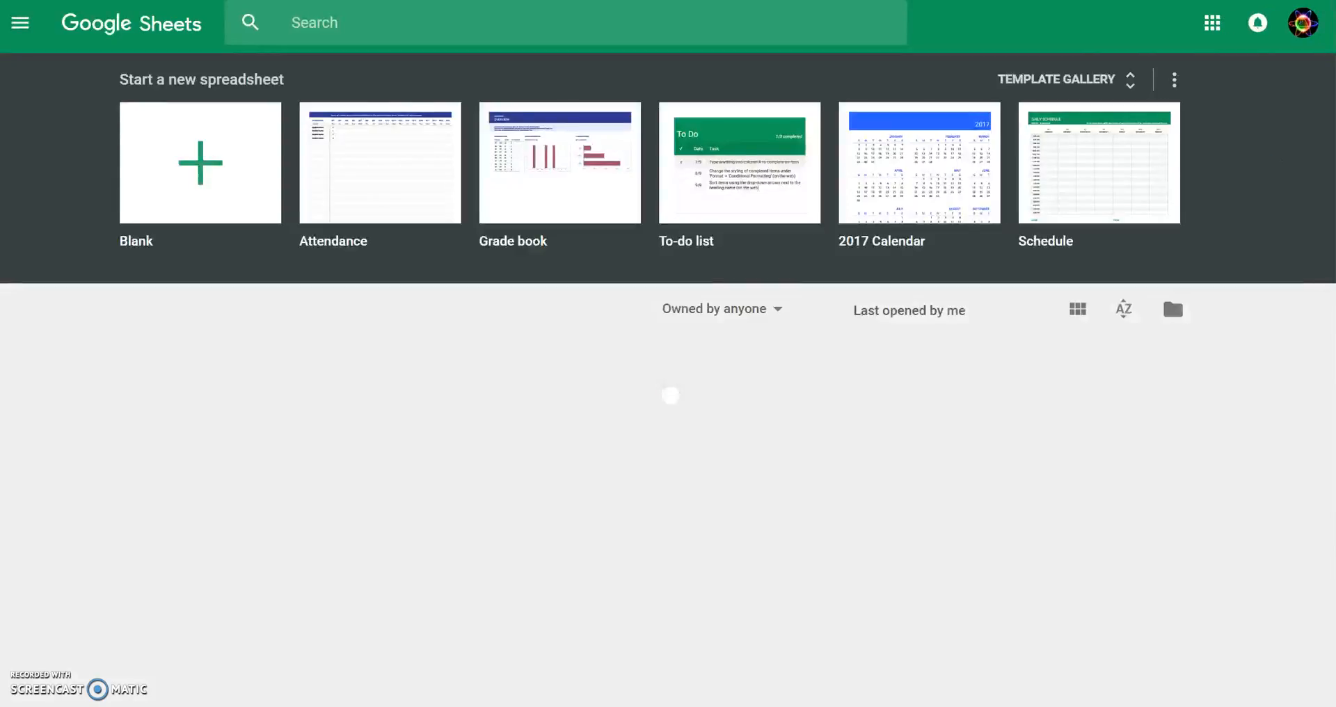
{"action": "left_click", "coordinate": [202, 178]}
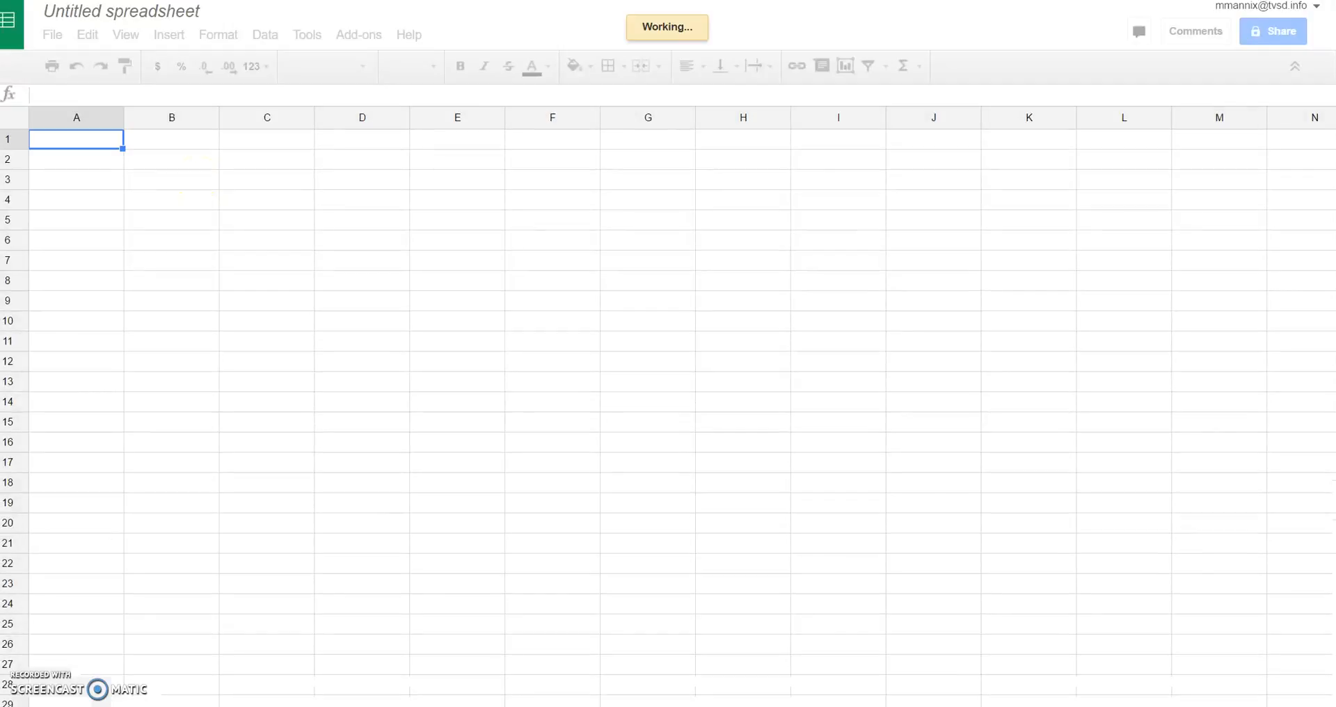
{"action": "left_click", "coordinate": [139, 16]}
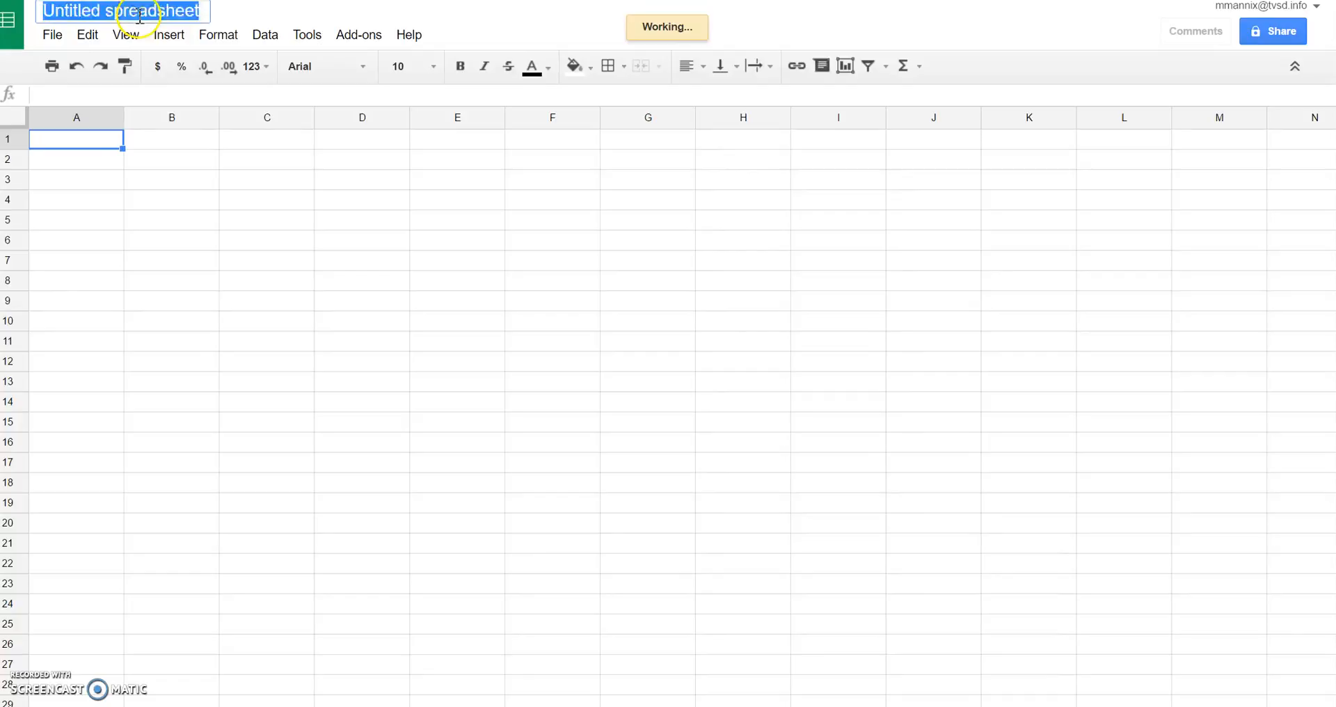
{"action": "type", "text": "Example Graph"}
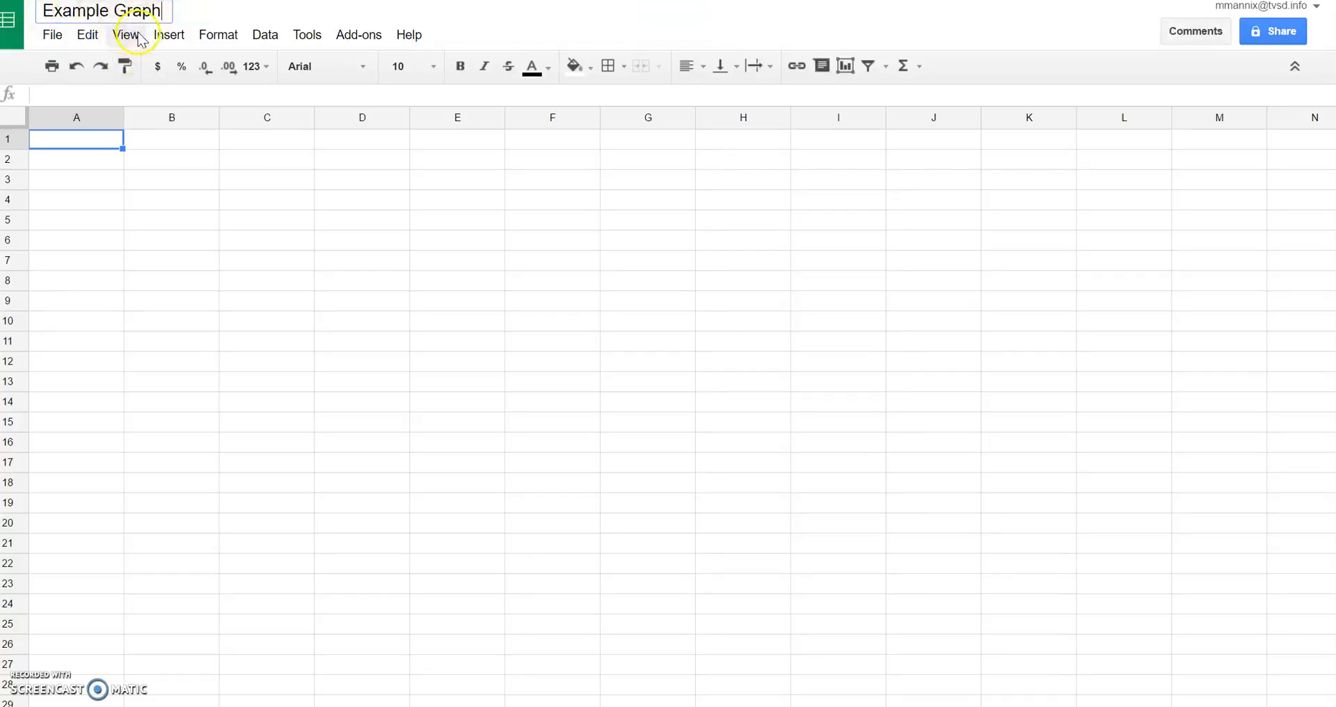
- Enter the column headers "time (min)" in A1 and "temperature (deg)" in B1
{"action": "left_click", "coordinate": [88, 144]}
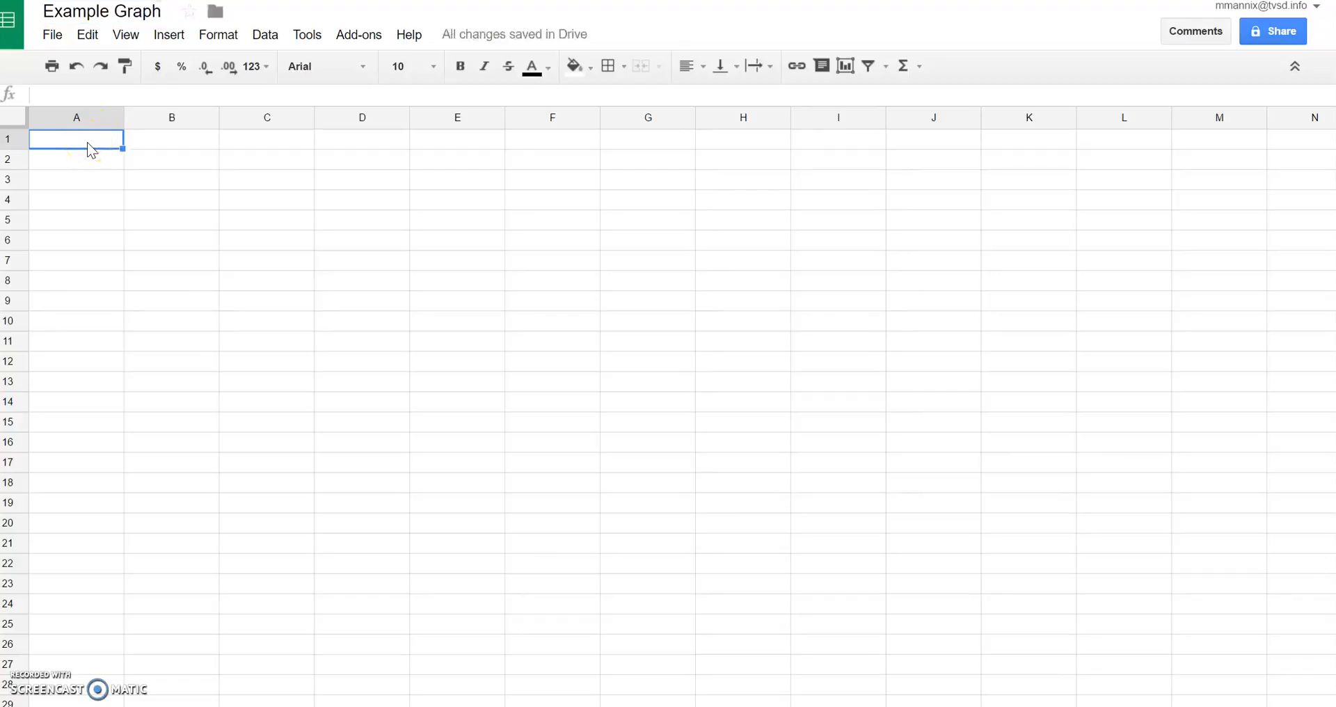
{"action": "type", "text": "time (min"}
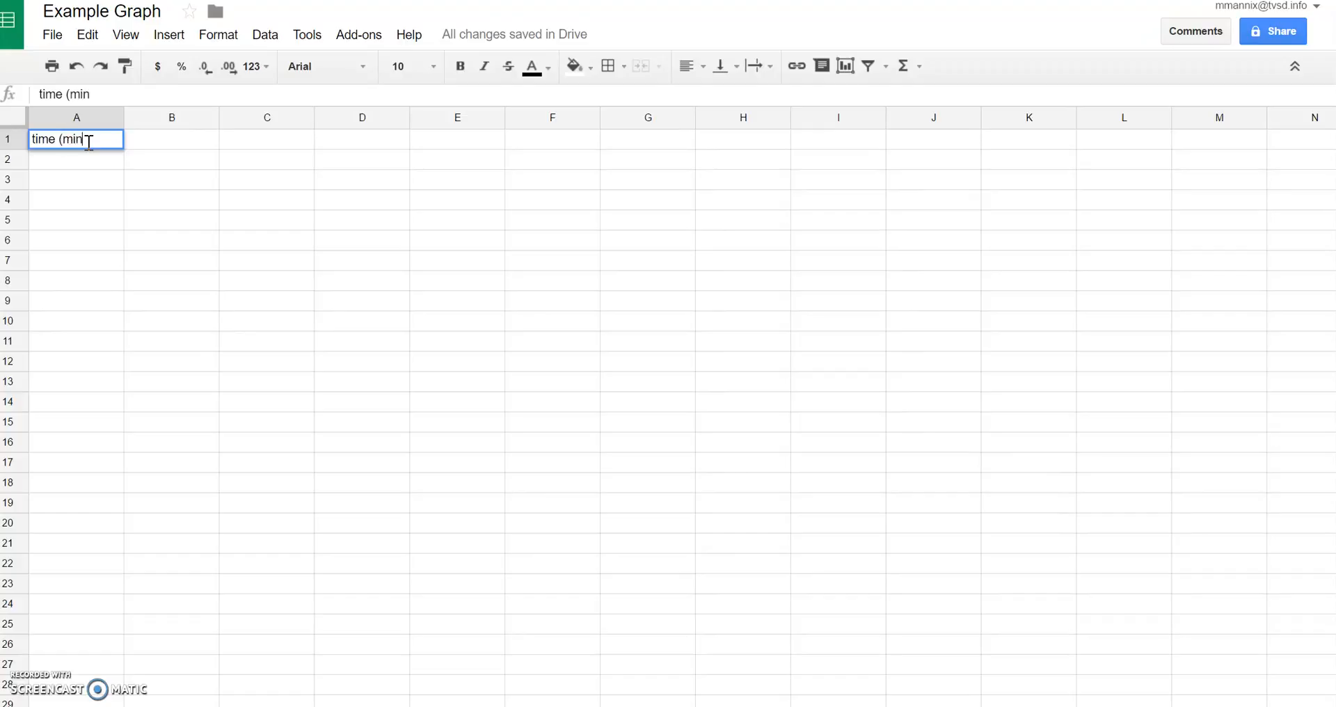
{"action": "left_click", "coordinate": [172, 146]}
{"action": "type", "text": "temperature"}
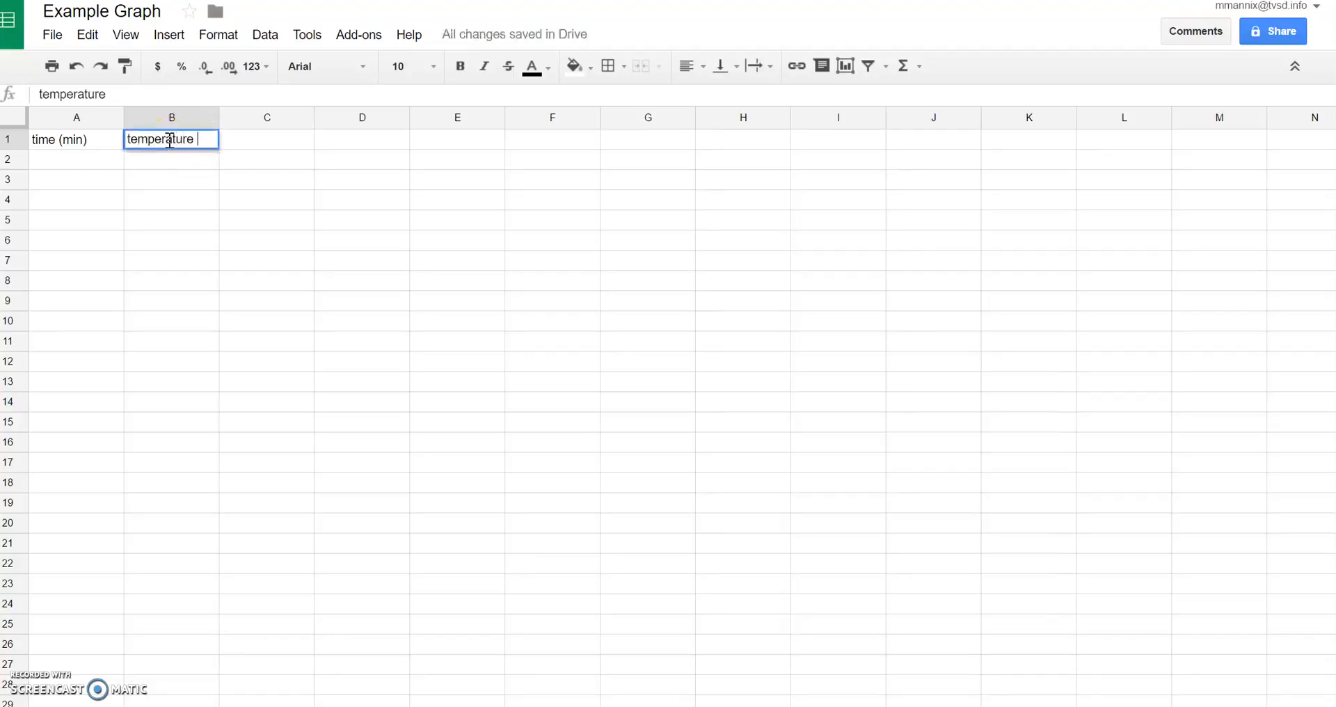
{"action": "type", "text": " (deg)"}
{"action": "left_click", "coordinate": [132, 182]}
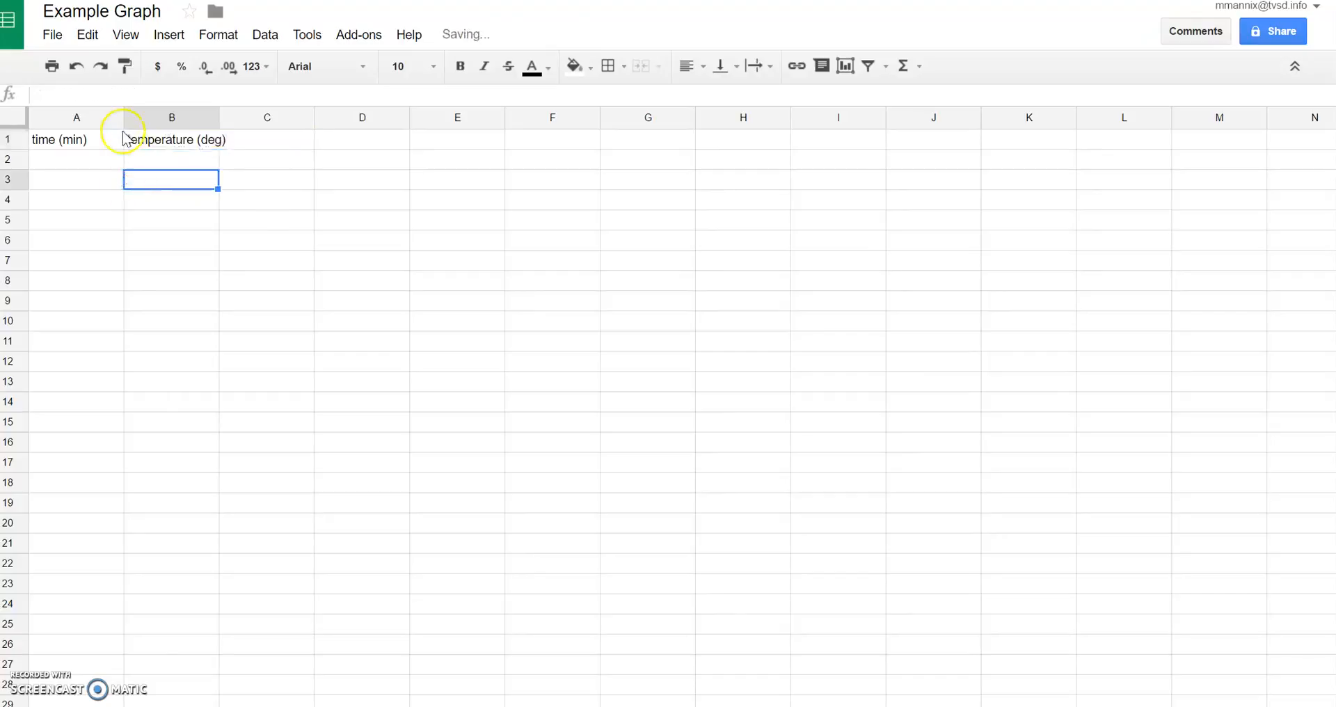
- Enter the times 1 to 5 in A2:A6 and the temperatures 20, 25, 30, 35 and 40 in B2:B6
{"action": "left_click", "coordinate": [70, 161]}
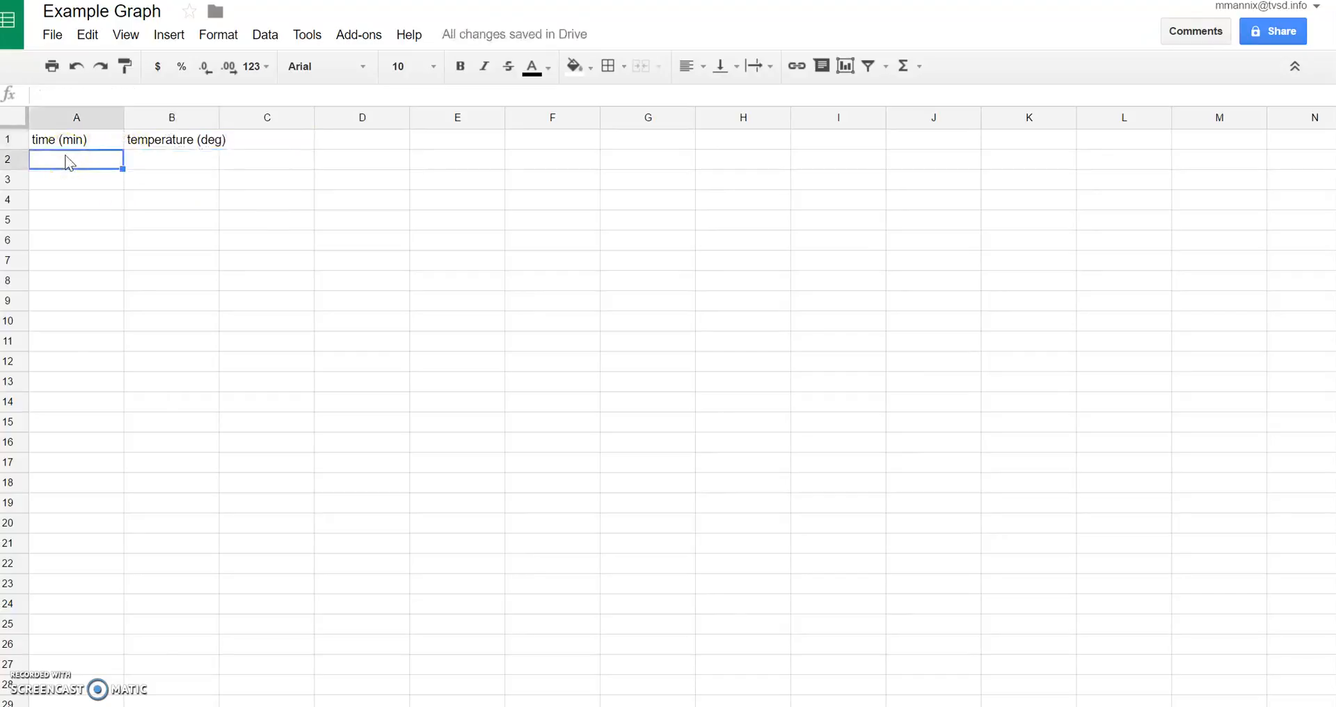
{"action": "type", "text": "1"}
{"action": "key", "text": "Return"}
{"action": "type", "text": "2"}
{"action": "key", "text": "Return"}
{"action": "type", "text": "3"}
{"action": "key", "text": "Return"}
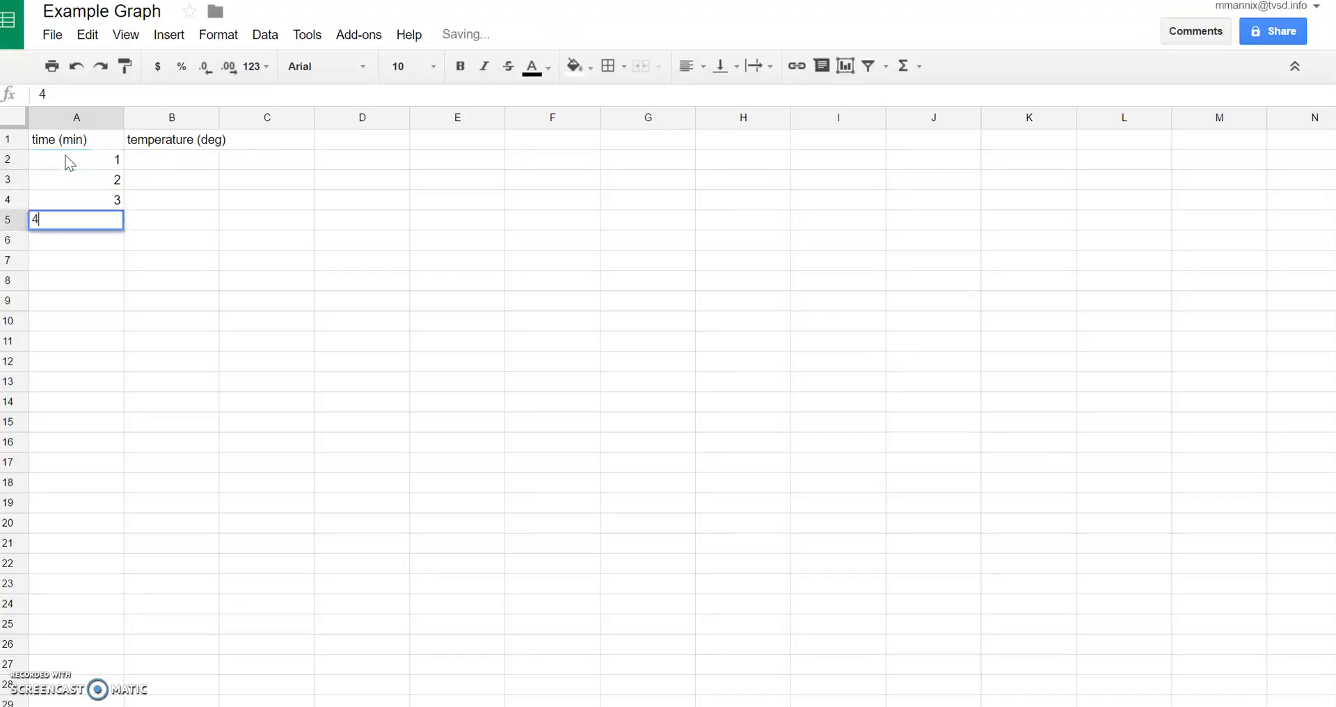
{"action": "type", "text": "4"}
{"action": "key", "text": "Return"}
{"action": "type", "text": "5"}
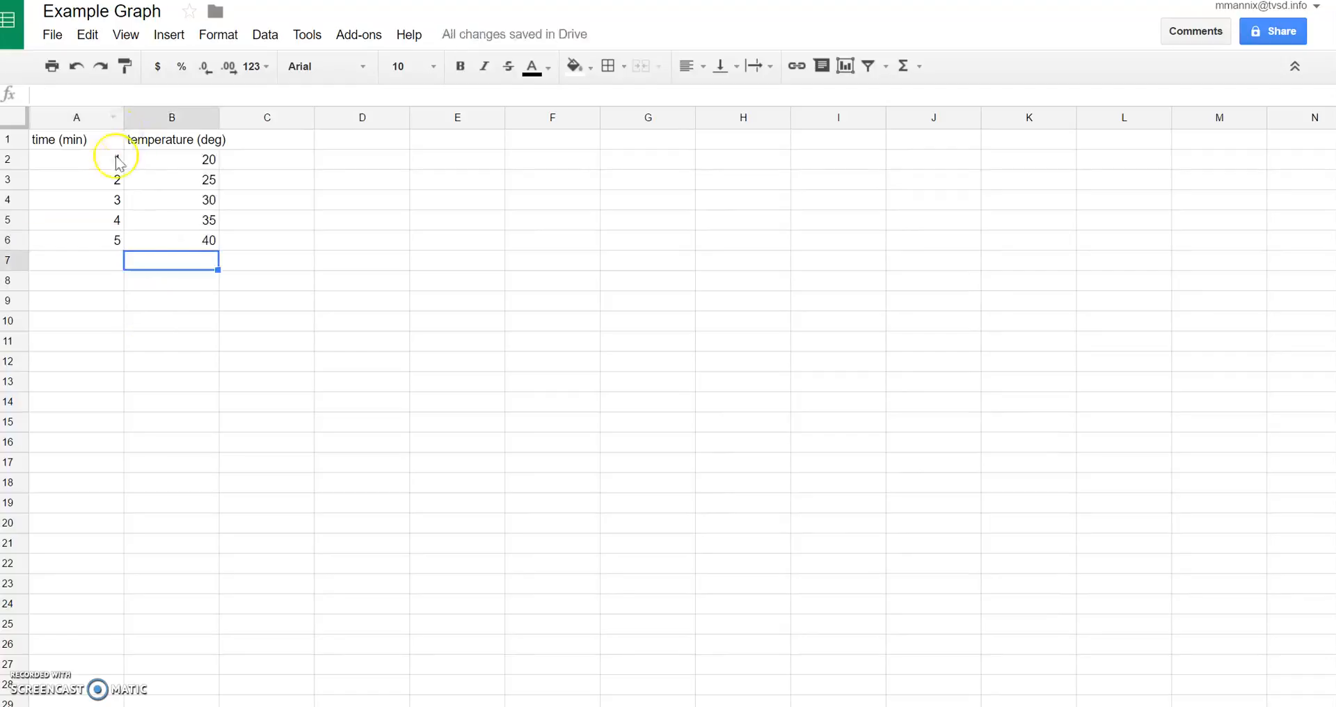
- Make the header row bold and center its text horizontally
{"action": "left_click", "coordinate": [8, 139]}
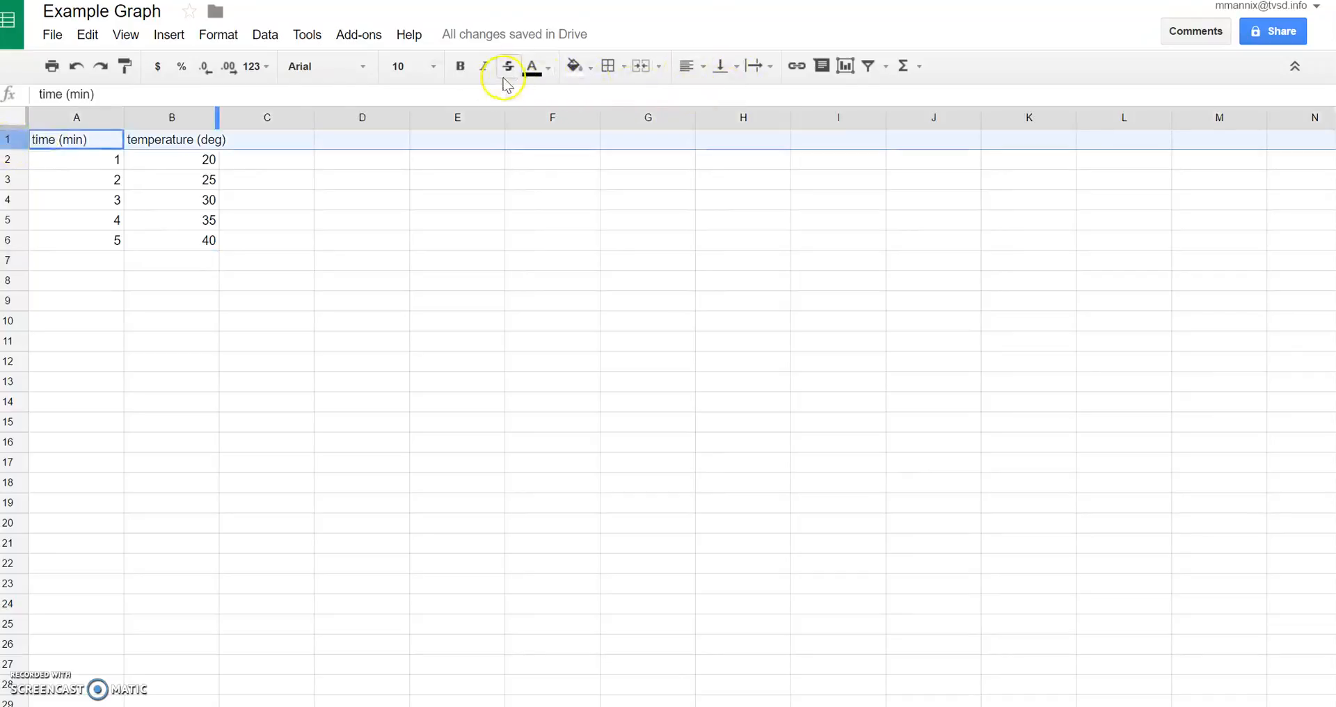
{"action": "left_click", "coordinate": [460, 67]}
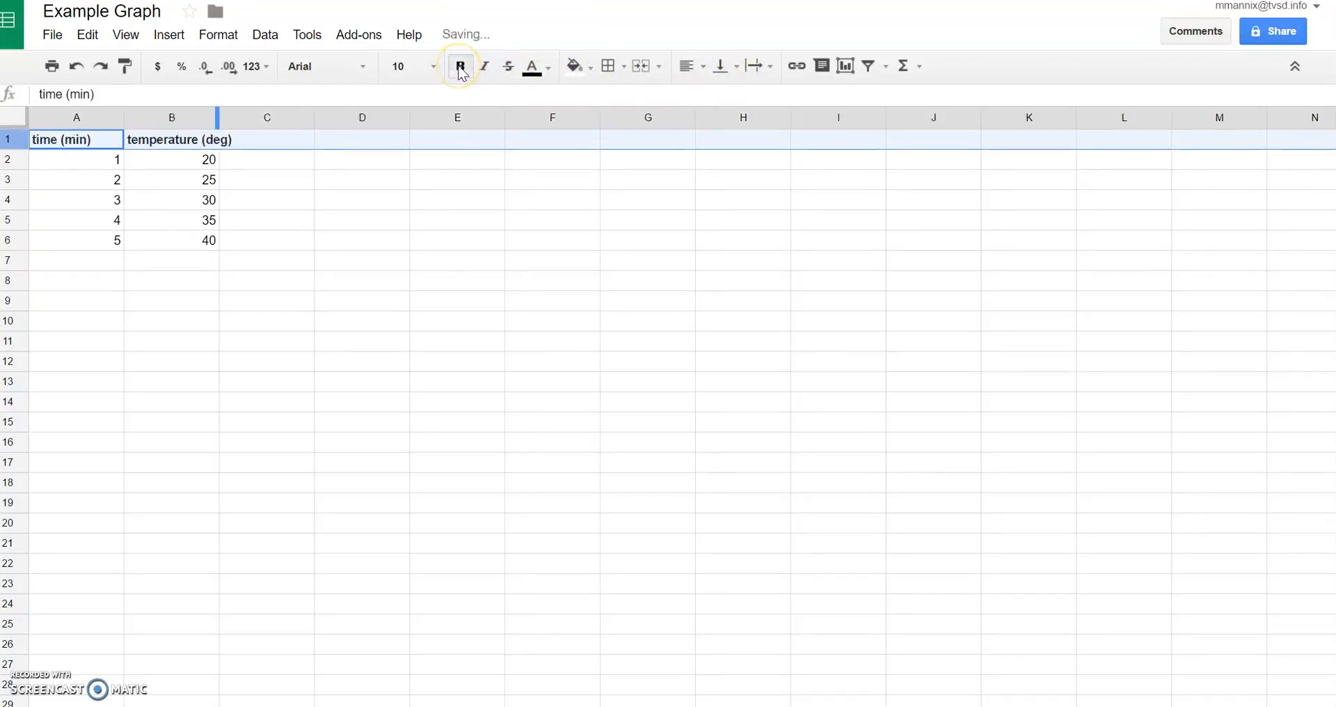
{"action": "left_click", "coordinate": [698, 66]}
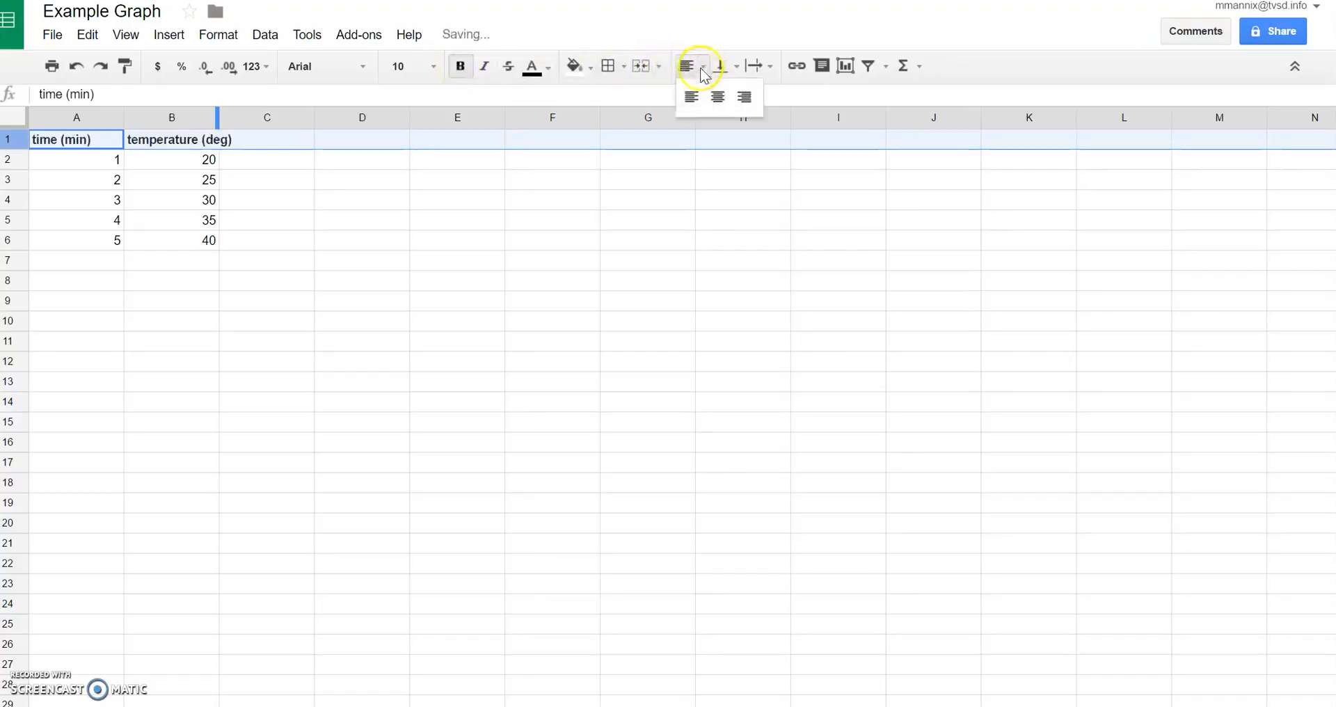
{"action": "left_click", "coordinate": [720, 99]}
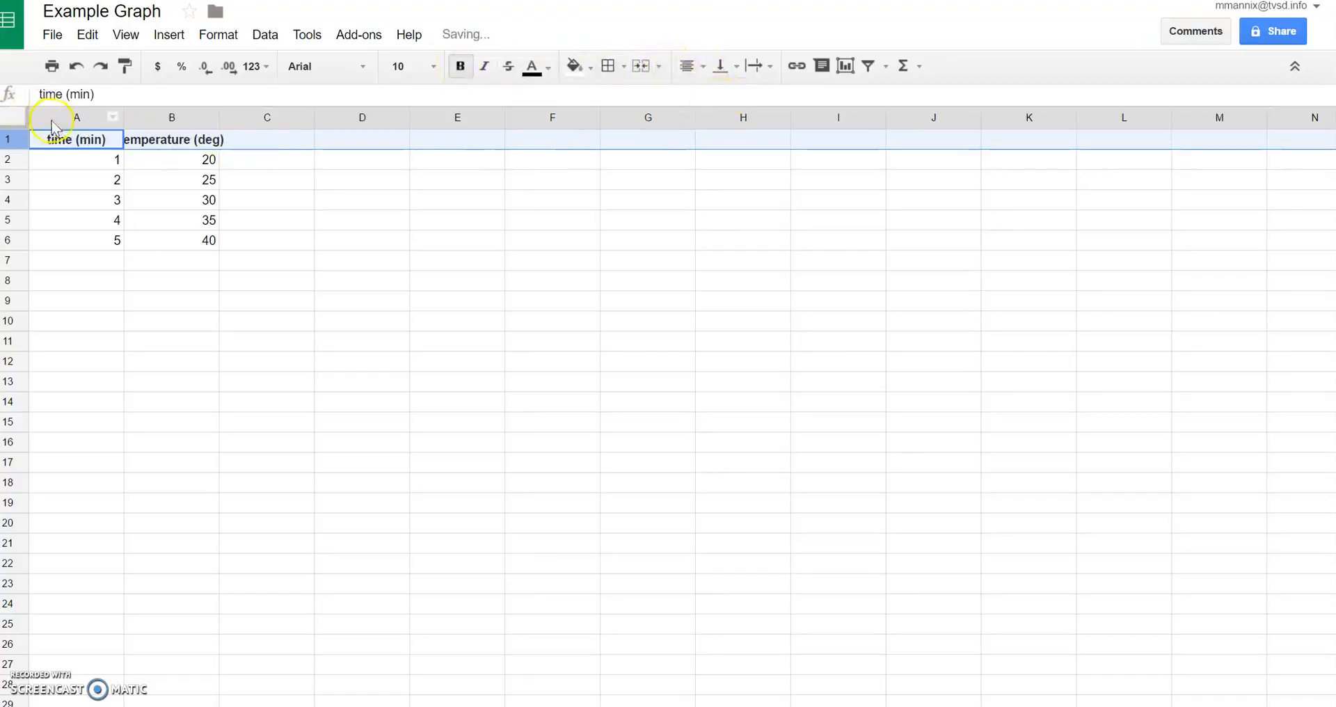
- Center the contents of columns A and B and widen column B to fit its header
{"action": "left_click", "coordinate": [77, 117]}
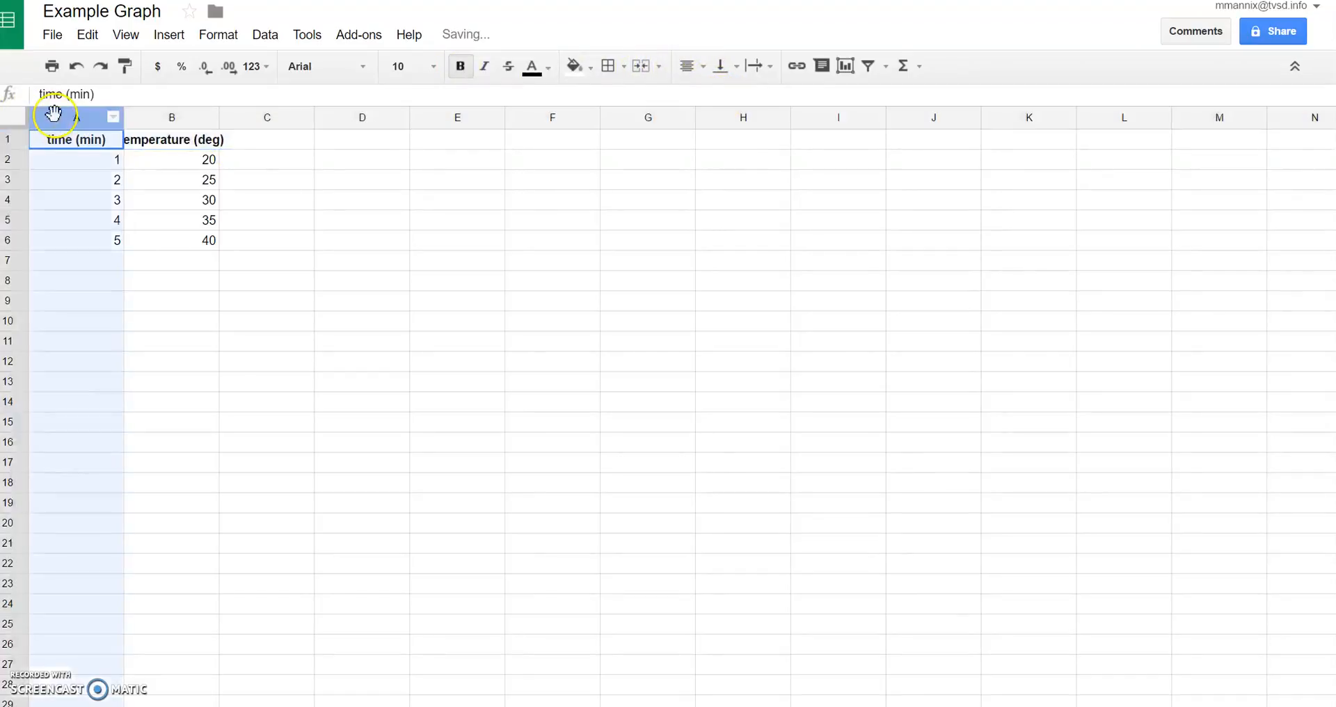
{"action": "left_click", "coordinate": [351, 243]}
{"action": "left_click", "coordinate": [65, 118]}
{"action": "left_click", "coordinate": [162, 124], "text": "shift"}
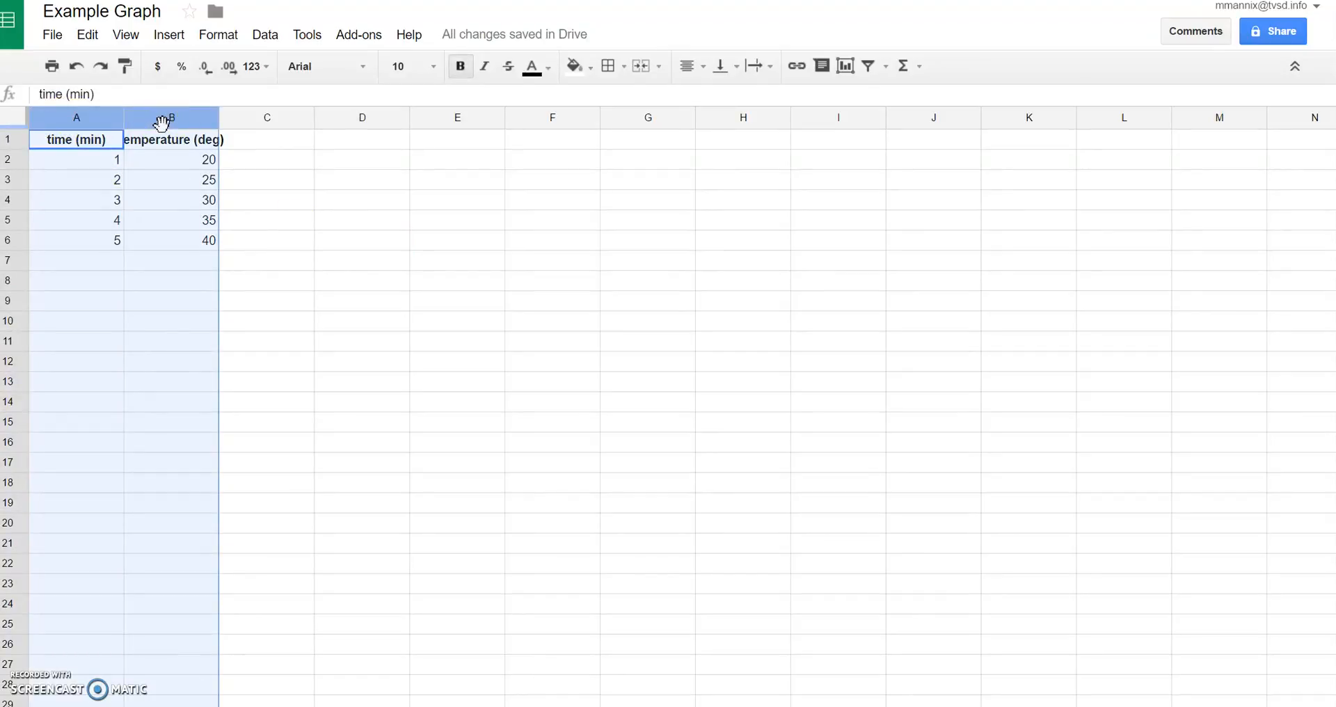
{"action": "left_click", "coordinate": [701, 70]}
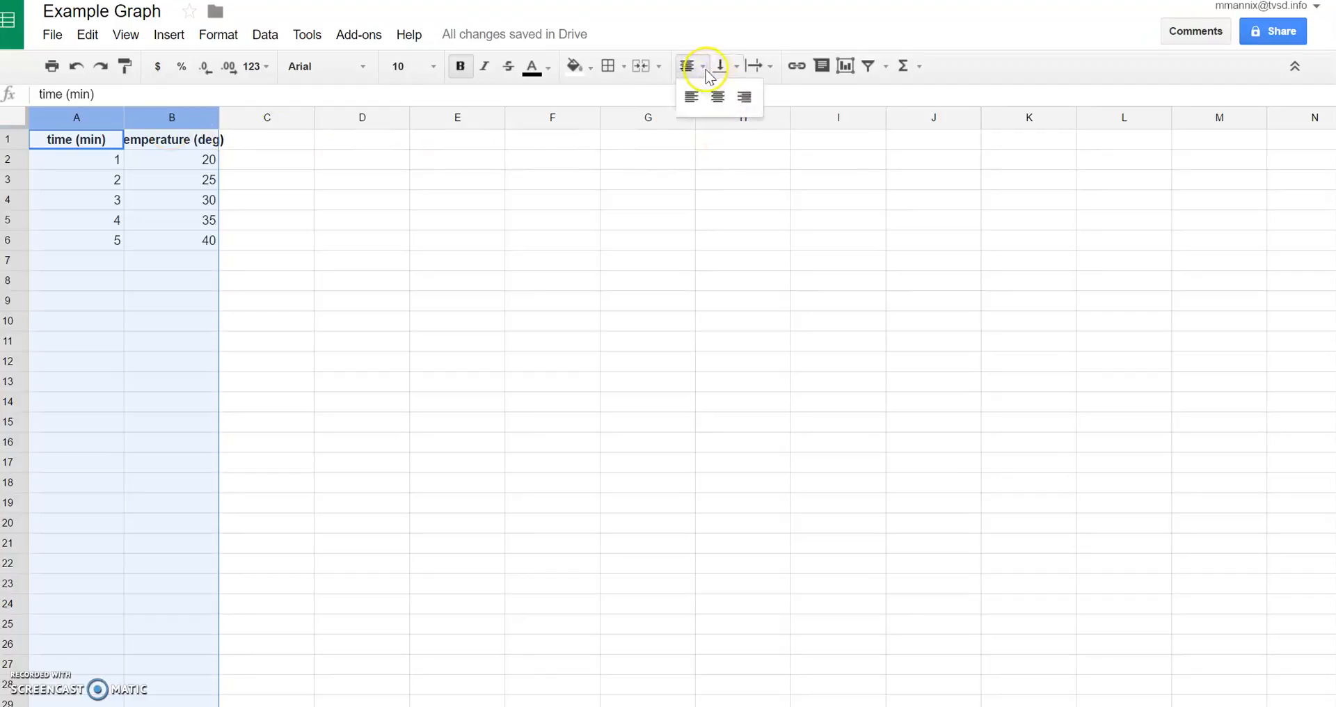
{"action": "left_click", "coordinate": [714, 99]}
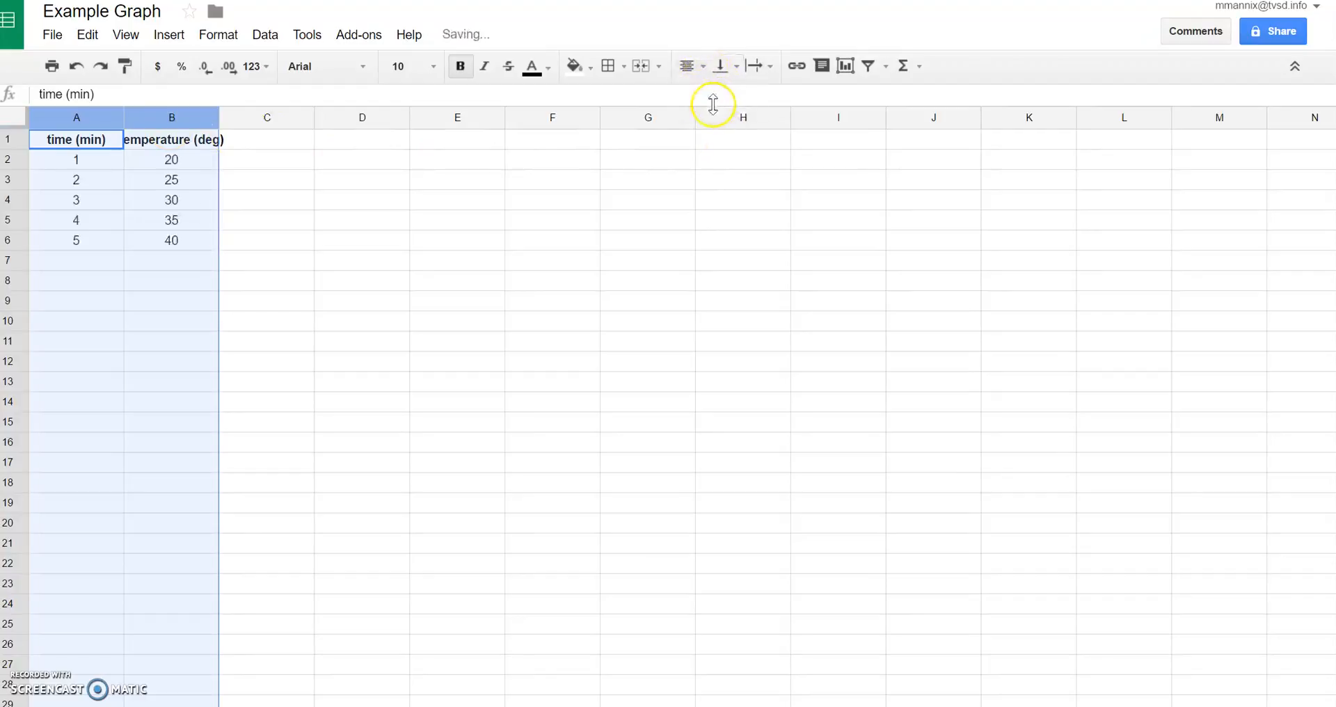
{"action": "left_click", "coordinate": [300, 227]}
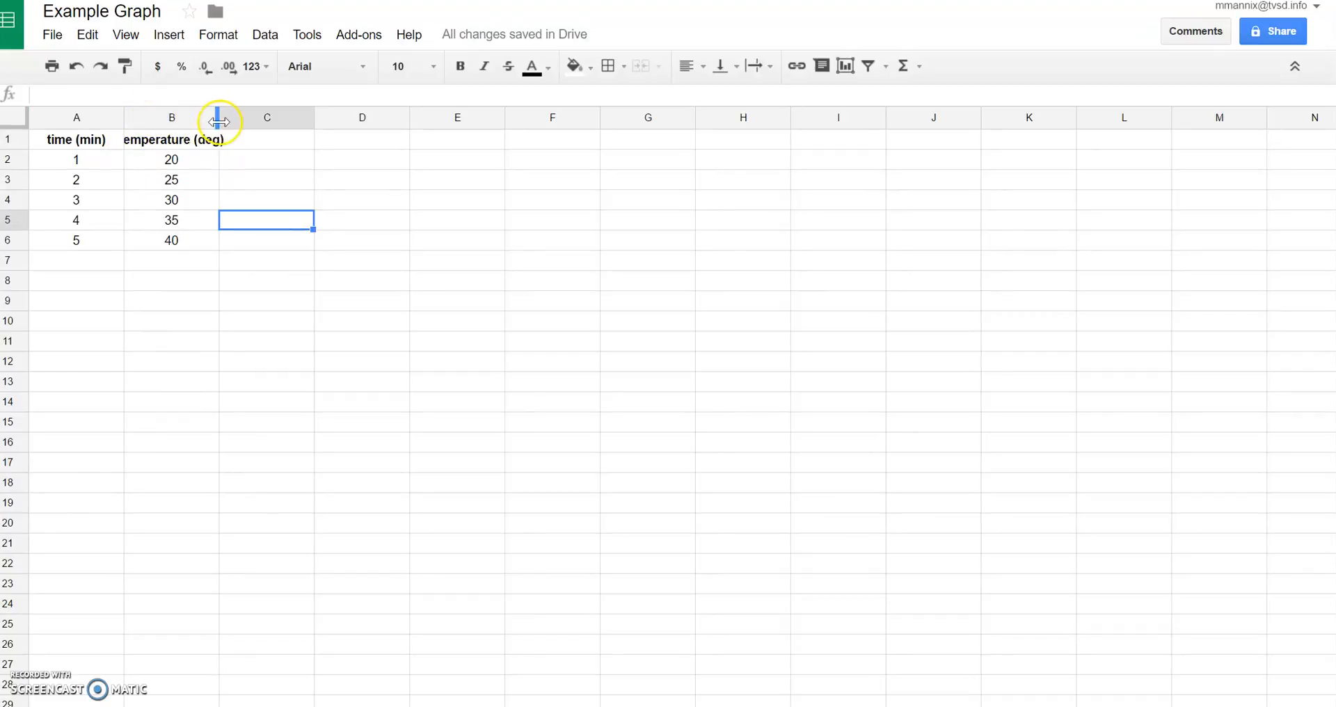
{"action": "left_click_drag", "start_coordinate": [218, 116], "coordinate": [264, 116]}
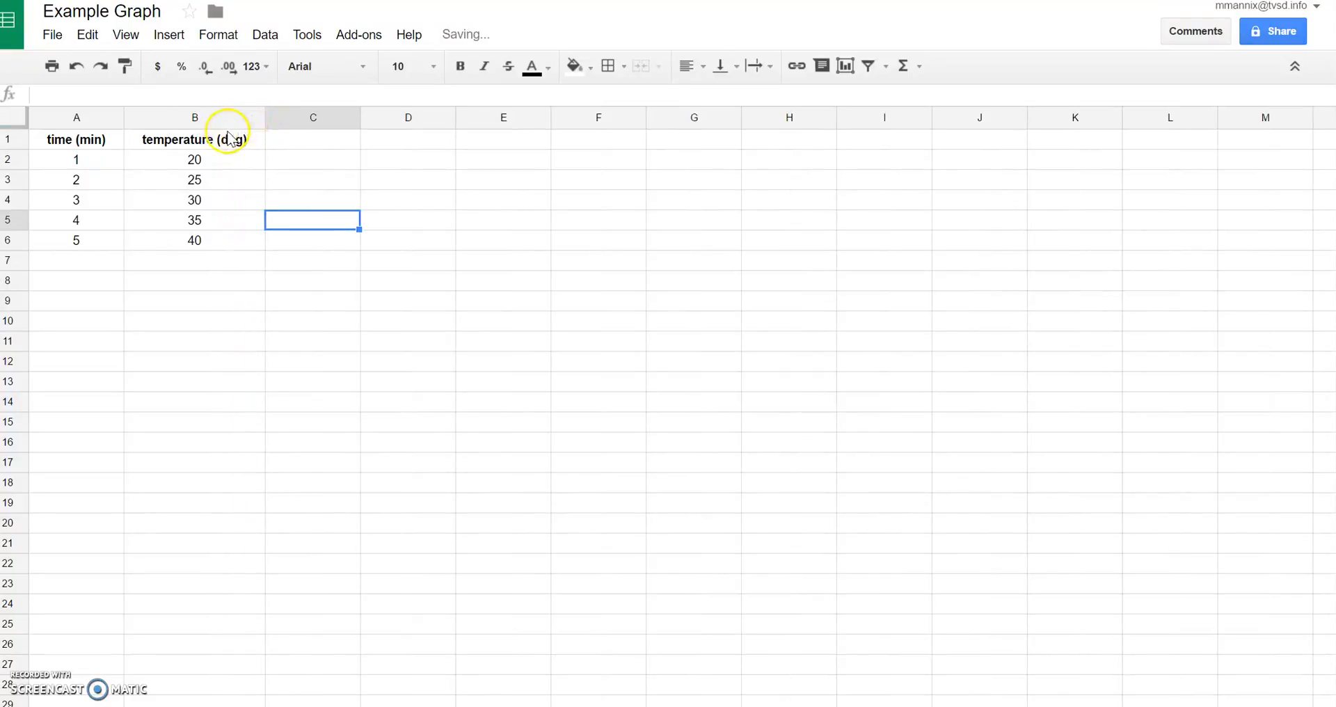
- Insert a scatter chart of temperature versus time and place it beside the data table
{"action": "left_click", "coordinate": [170, 36]}
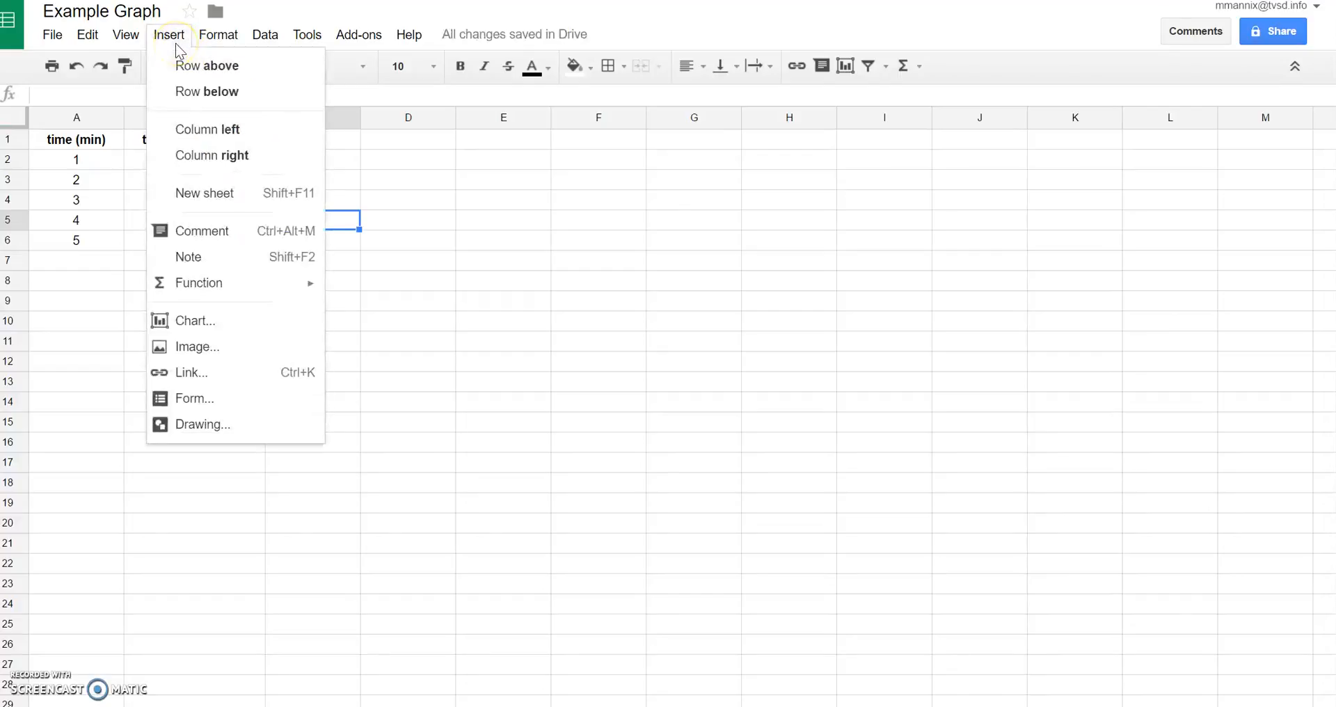
{"action": "left_click", "coordinate": [202, 321]}
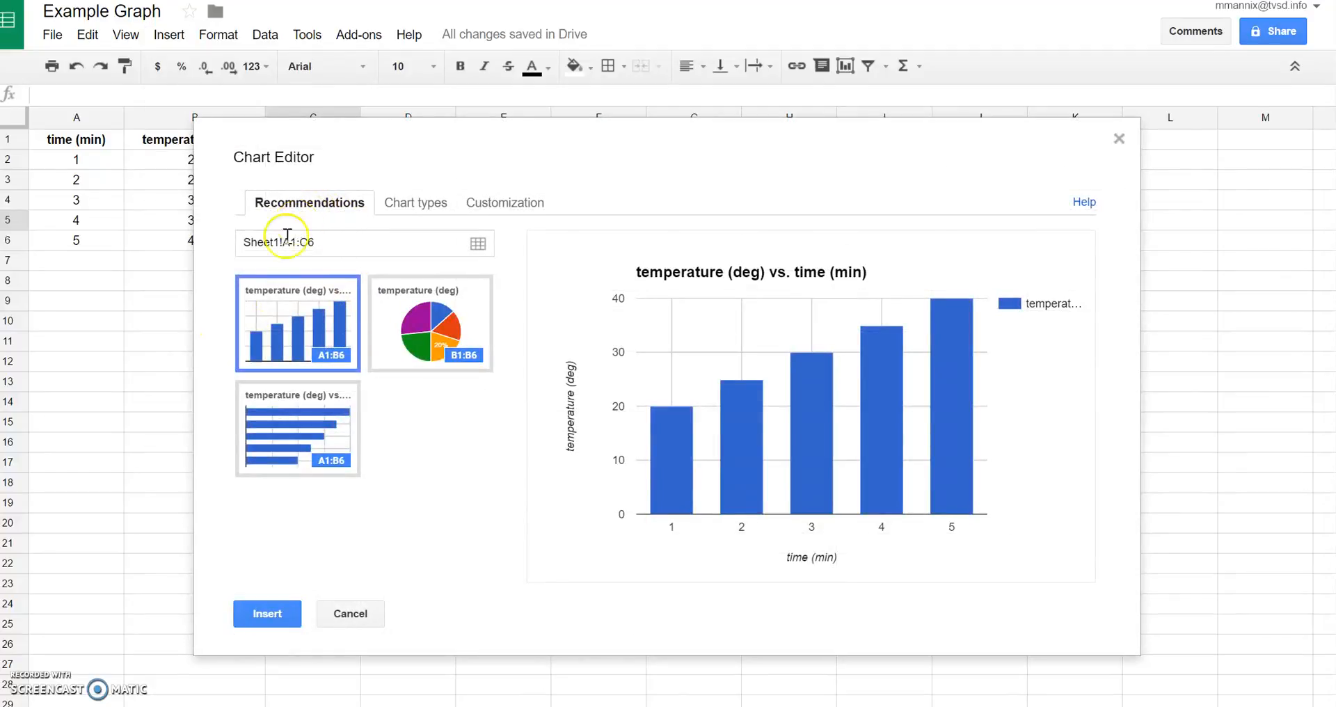
{"action": "left_click", "coordinate": [411, 212]}
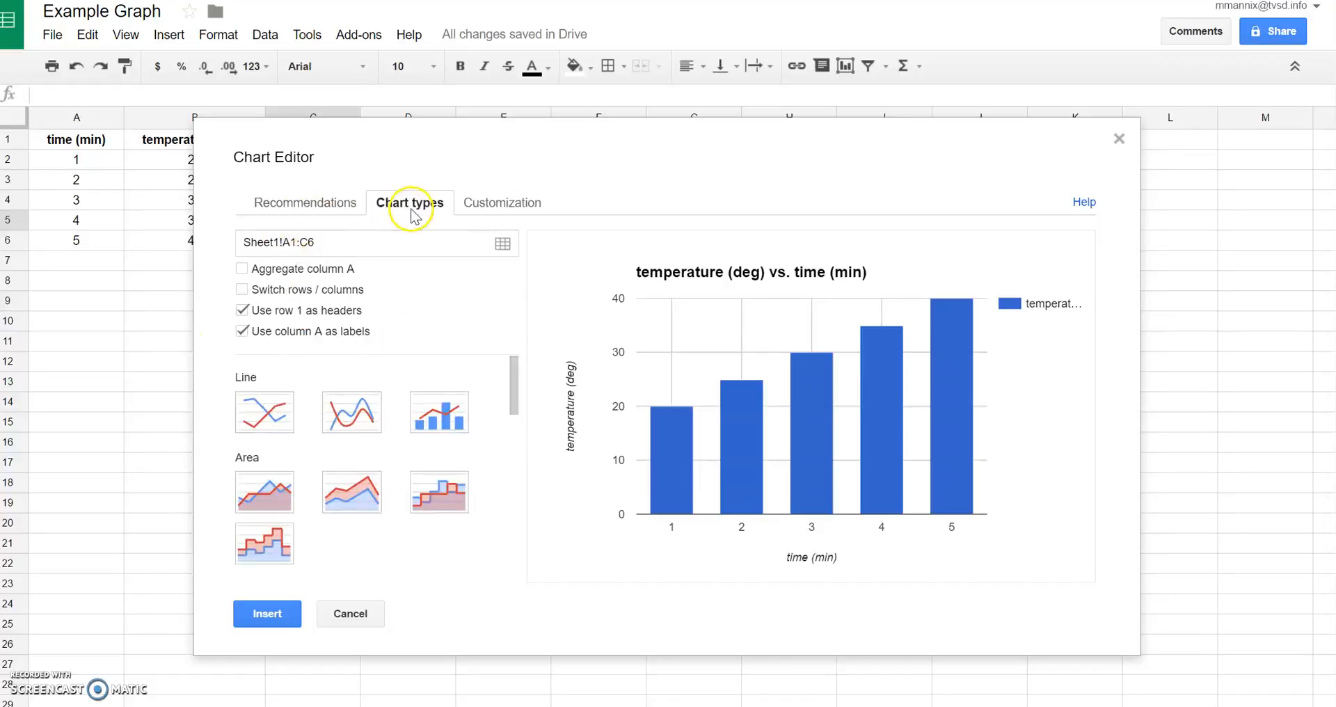
{"action": "left_click_drag", "start_coordinate": [515, 379], "coordinate": [477, 487]}
{"action": "left_click", "coordinate": [291, 456]}
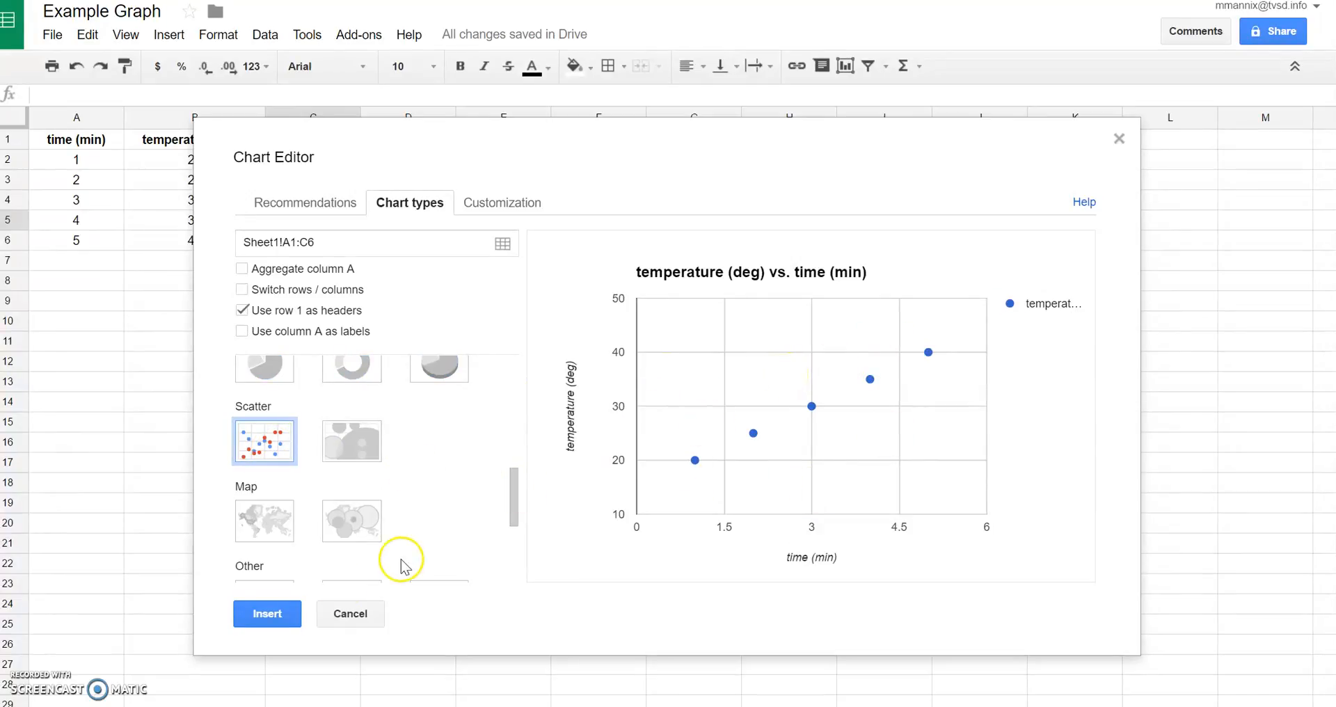
{"action": "left_click", "coordinate": [267, 613]}
{"action": "left_click_drag", "start_coordinate": [468, 236], "coordinate": [487, 178]}
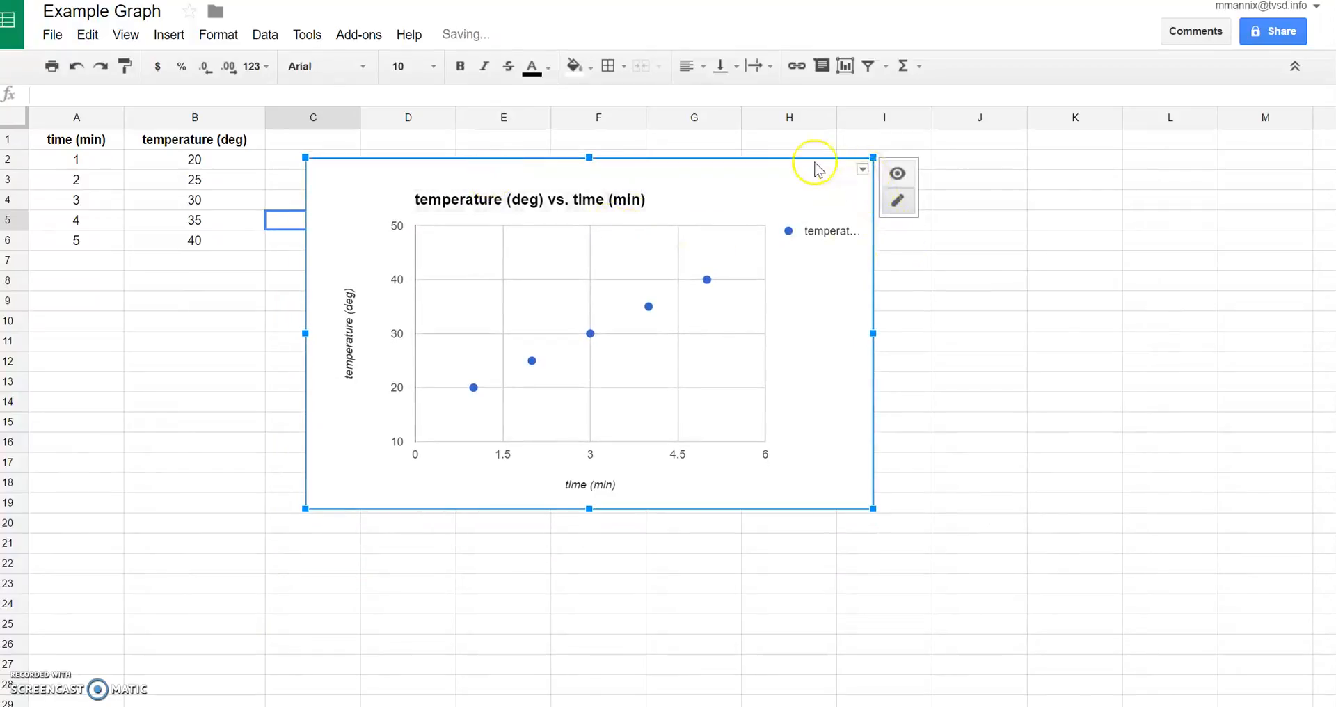
{"action": "left_click", "coordinate": [863, 170]}
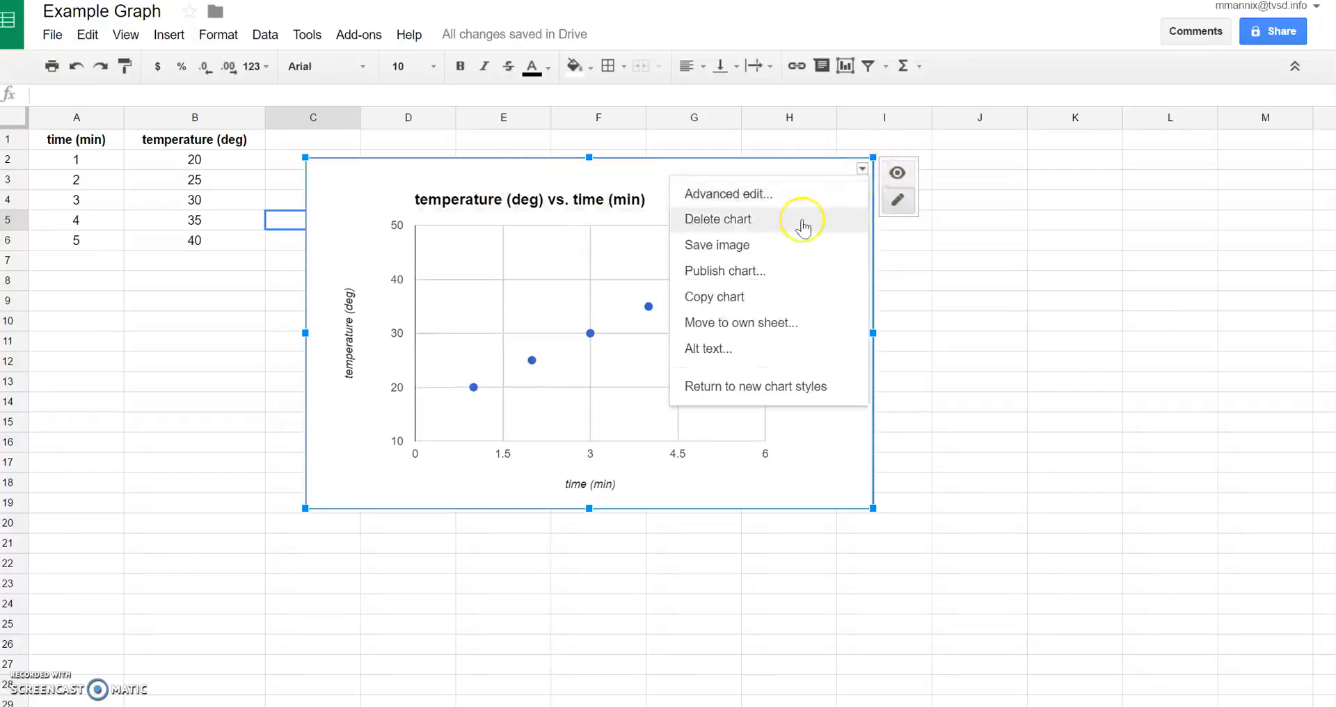
{"action": "left_click", "coordinate": [789, 209]}
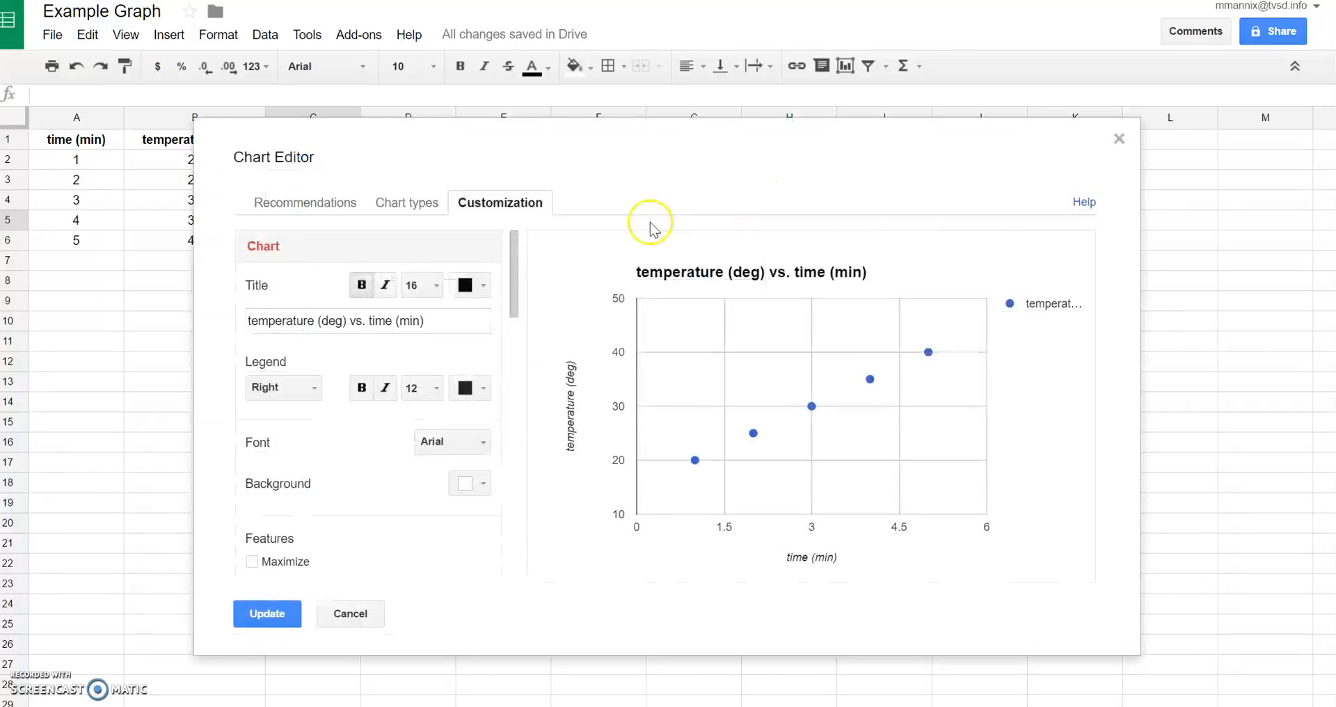
{"action": "left_click_drag", "start_coordinate": [513, 265], "coordinate": [506, 300]}
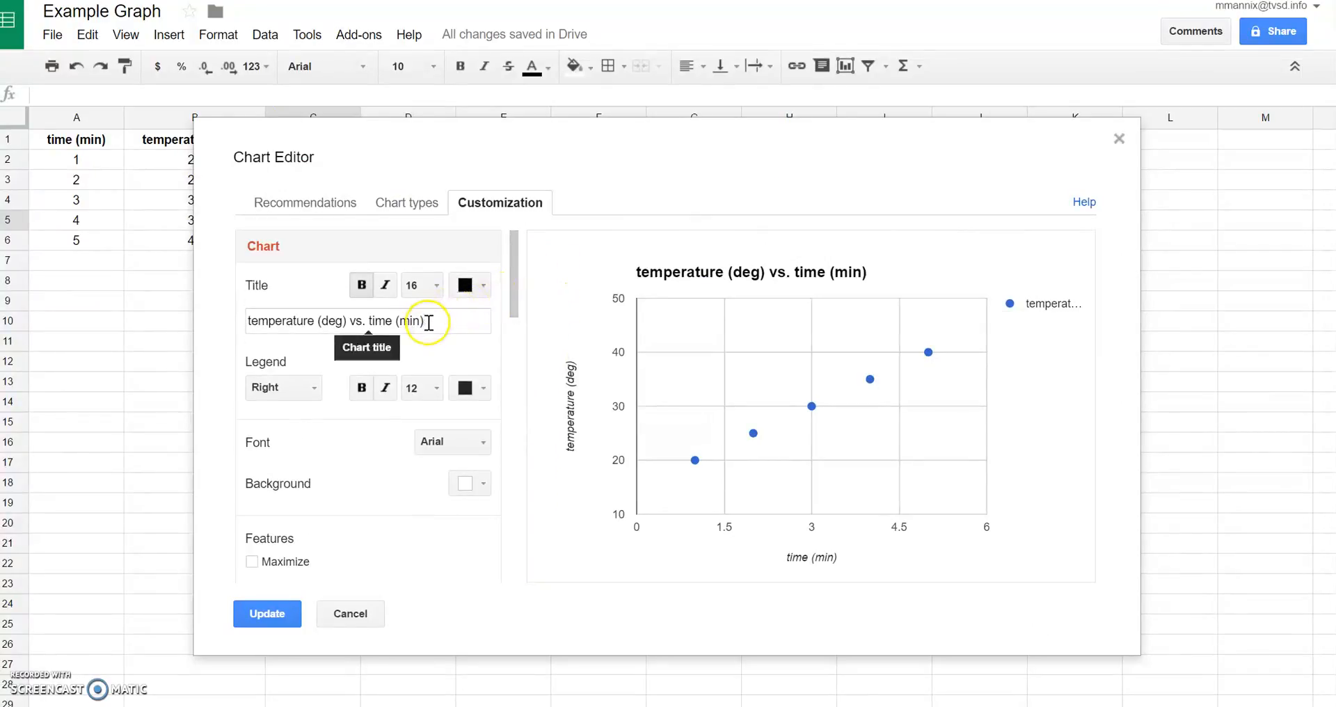
{"action": "left_click", "coordinate": [269, 615]}
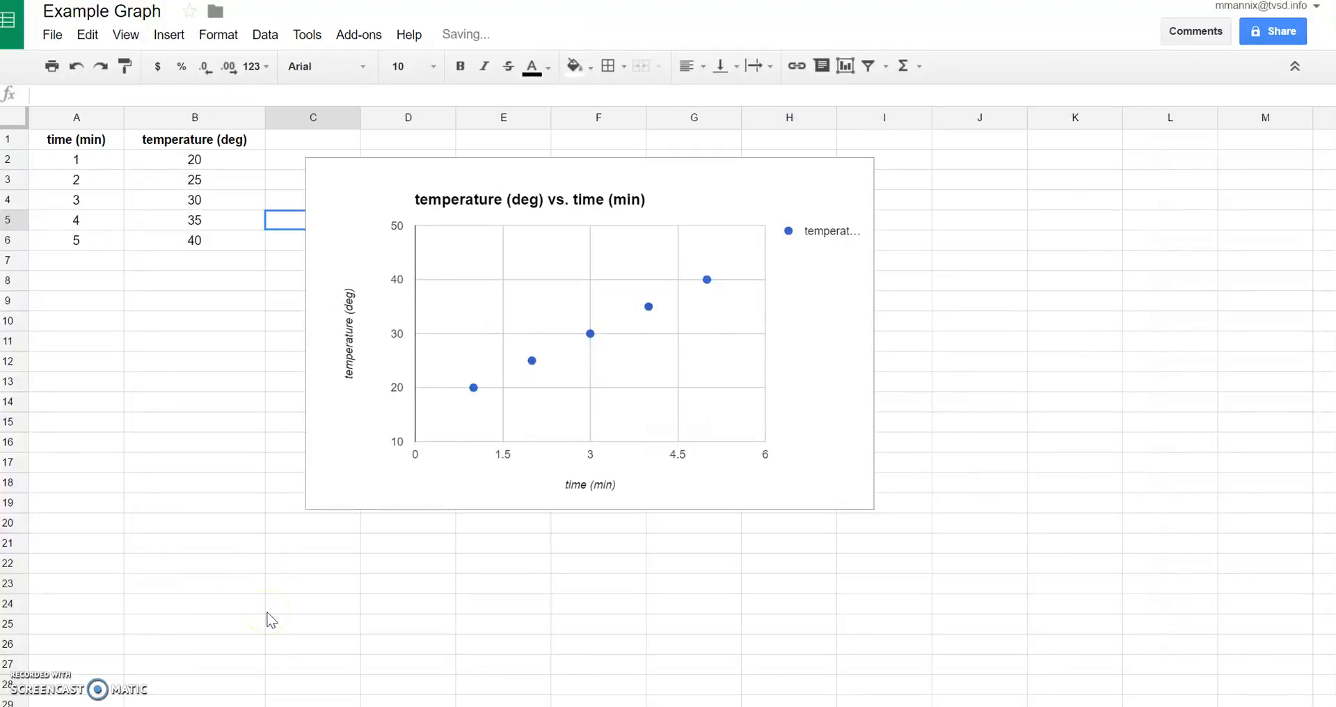
- Change the scatter chart's title to "Temperature vs. Time" in the advanced chart editor
{"action": "left_click", "coordinate": [852, 179]}
{"action": "left_click", "coordinate": [862, 170]}
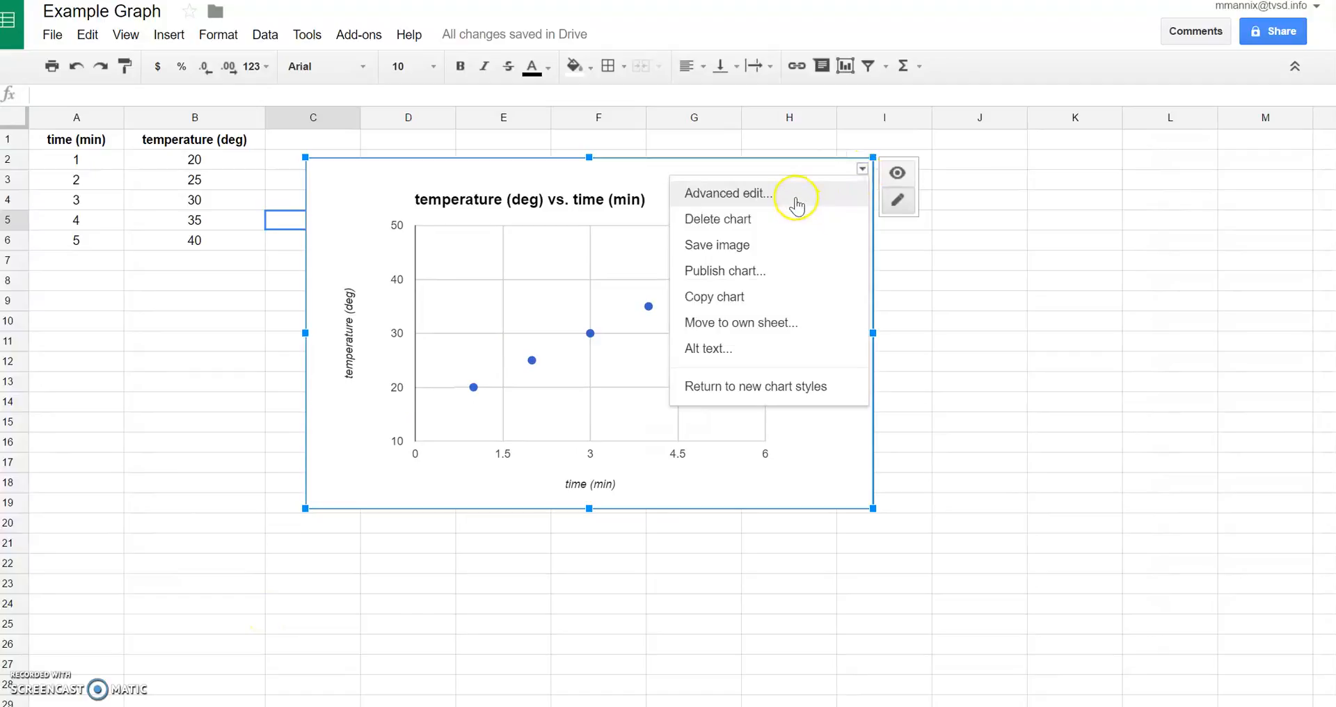
{"action": "left_click", "coordinate": [795, 201]}
{"action": "left_click", "coordinate": [430, 321]}
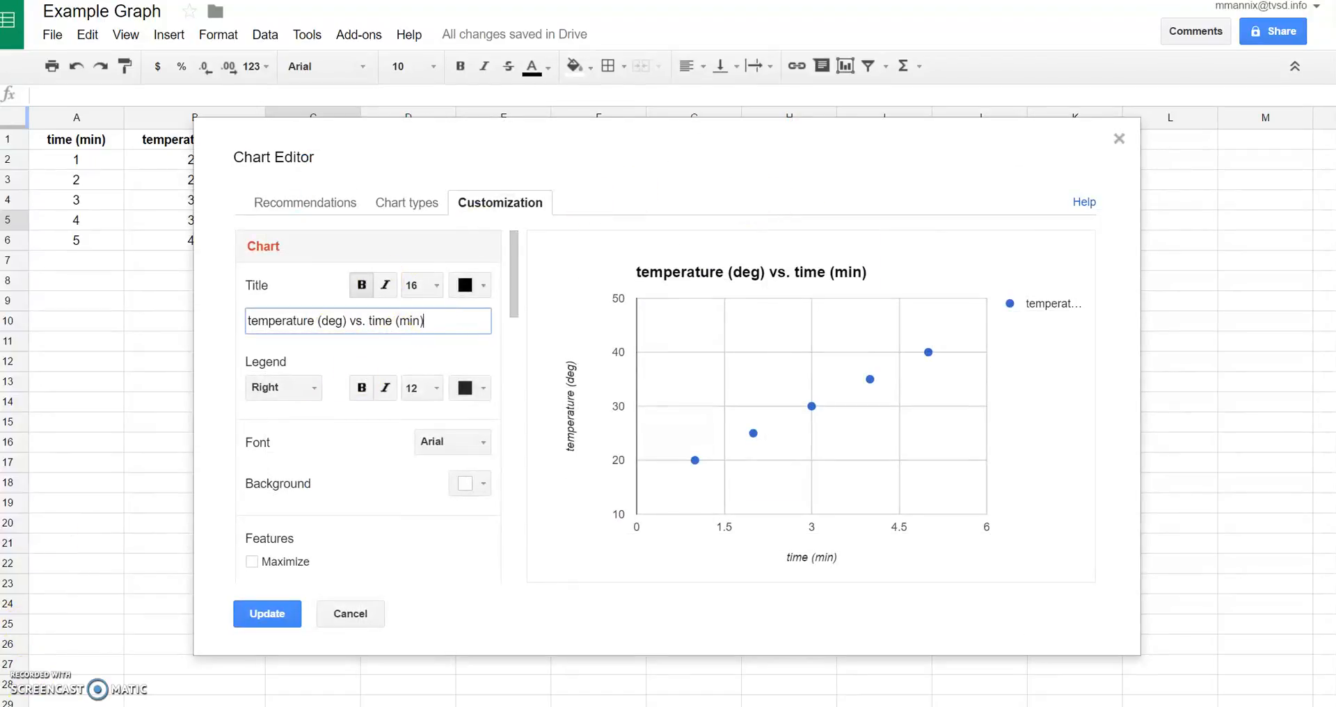
{"action": "key", "text": "ctrl+a"}
{"action": "type", "text": "Temperature vs. Time"}
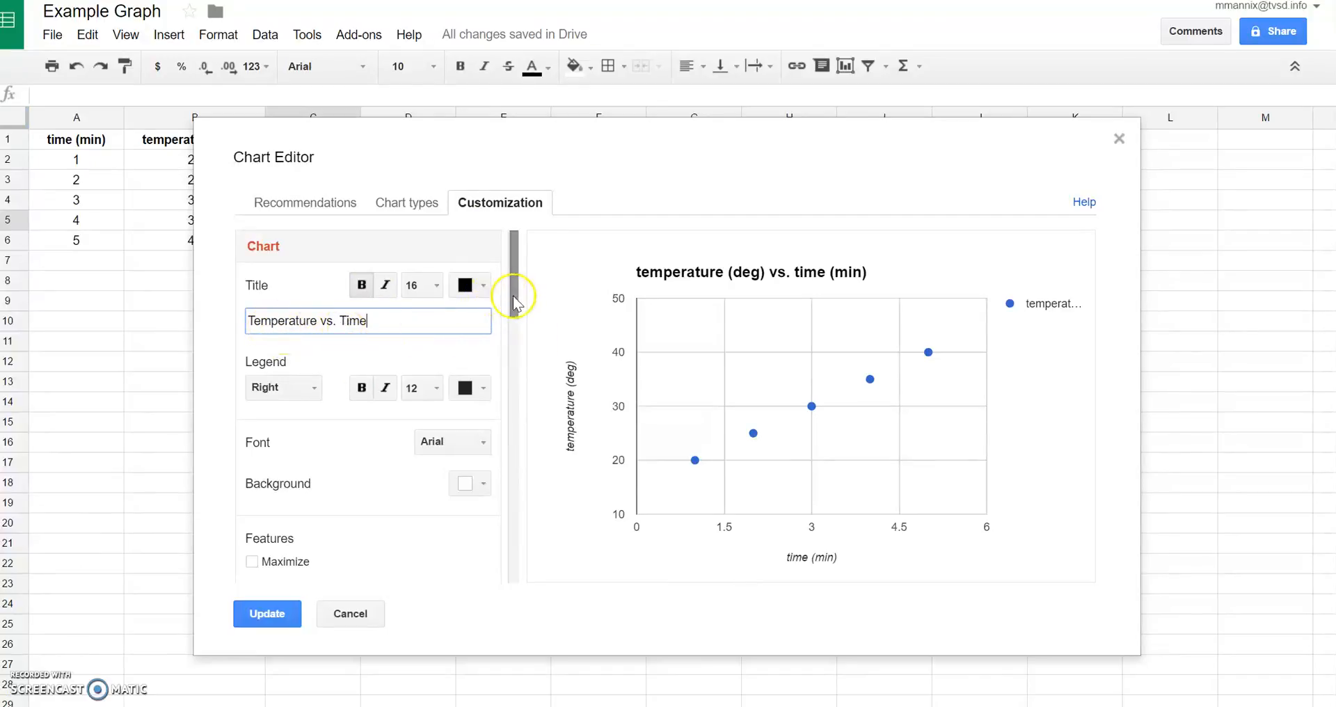
- Set the chart legend's position to Bottom
{"action": "left_click_drag", "start_coordinate": [515, 303], "coordinate": [518, 322]}
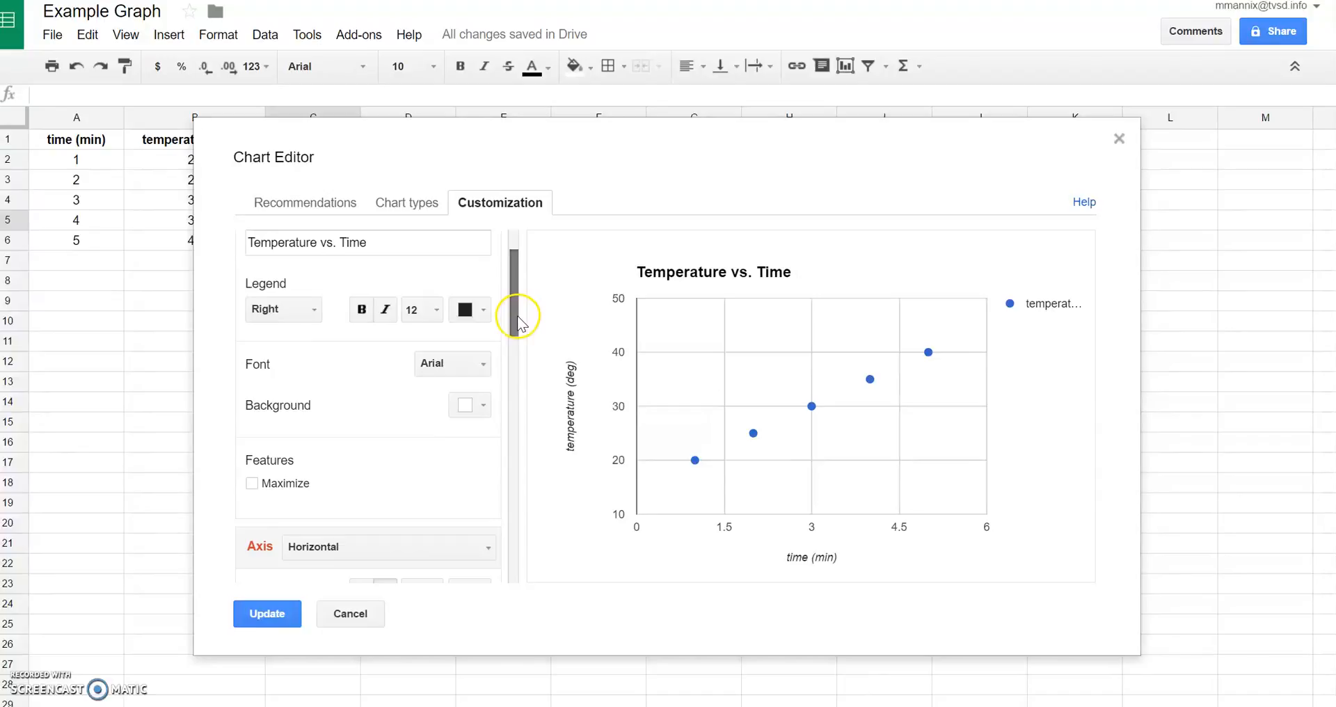
{"action": "left_click", "coordinate": [304, 310]}
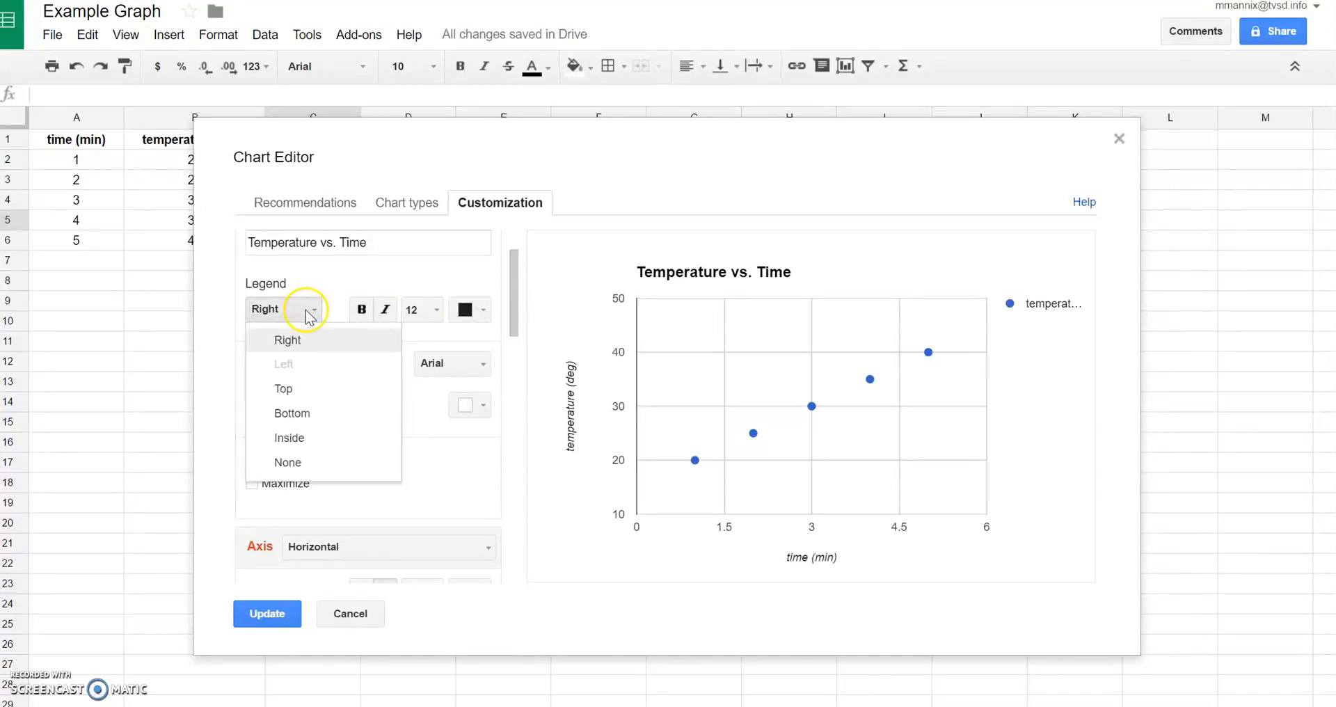
{"action": "left_click", "coordinate": [292, 414]}
- Set the left vertical axis minimum to 0
{"action": "left_click_drag", "start_coordinate": [521, 308], "coordinate": [525, 373]}
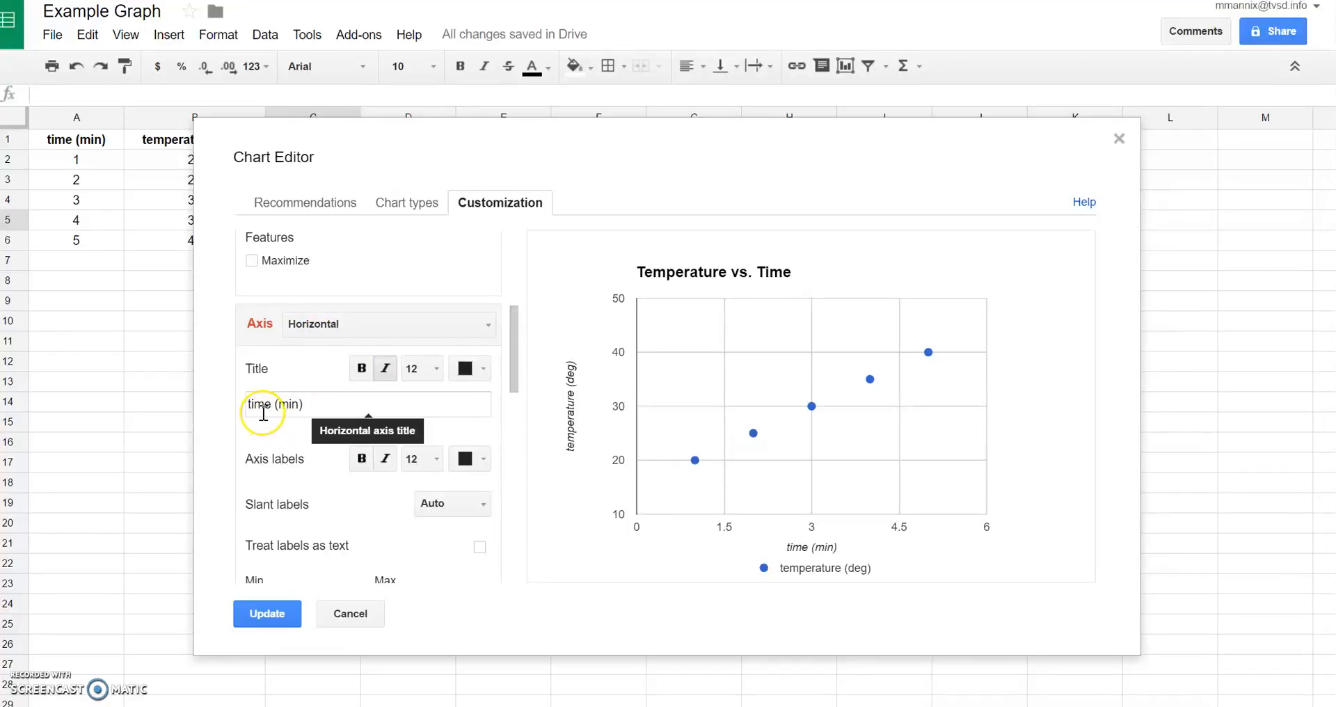
{"action": "left_click_drag", "start_coordinate": [514, 383], "coordinate": [519, 408]}
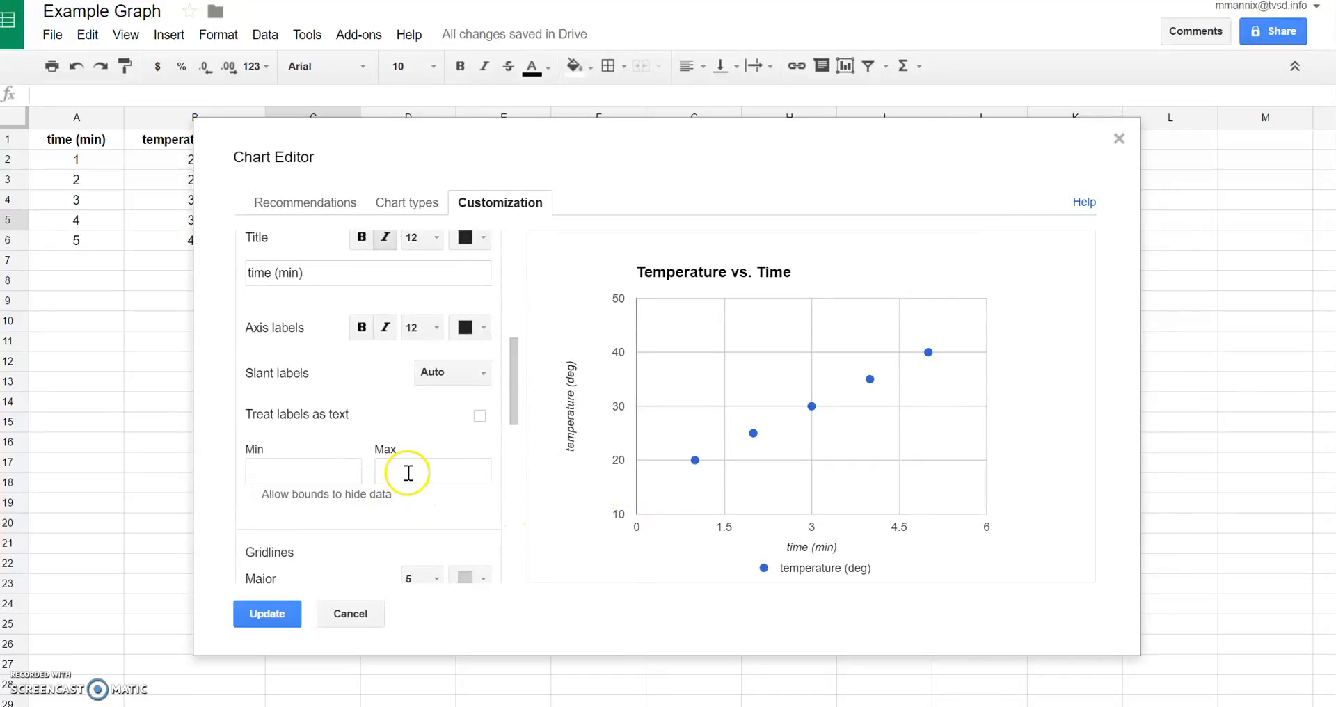
{"action": "mouse_move", "coordinate": [515, 411]}
{"action": "left_mouse_down"}
{"action": "mouse_move", "coordinate": [501, 438]}
{"action": "mouse_move", "coordinate": [511, 451]}
{"action": "mouse_move", "coordinate": [515, 405]}
{"action": "left_mouse_up"}
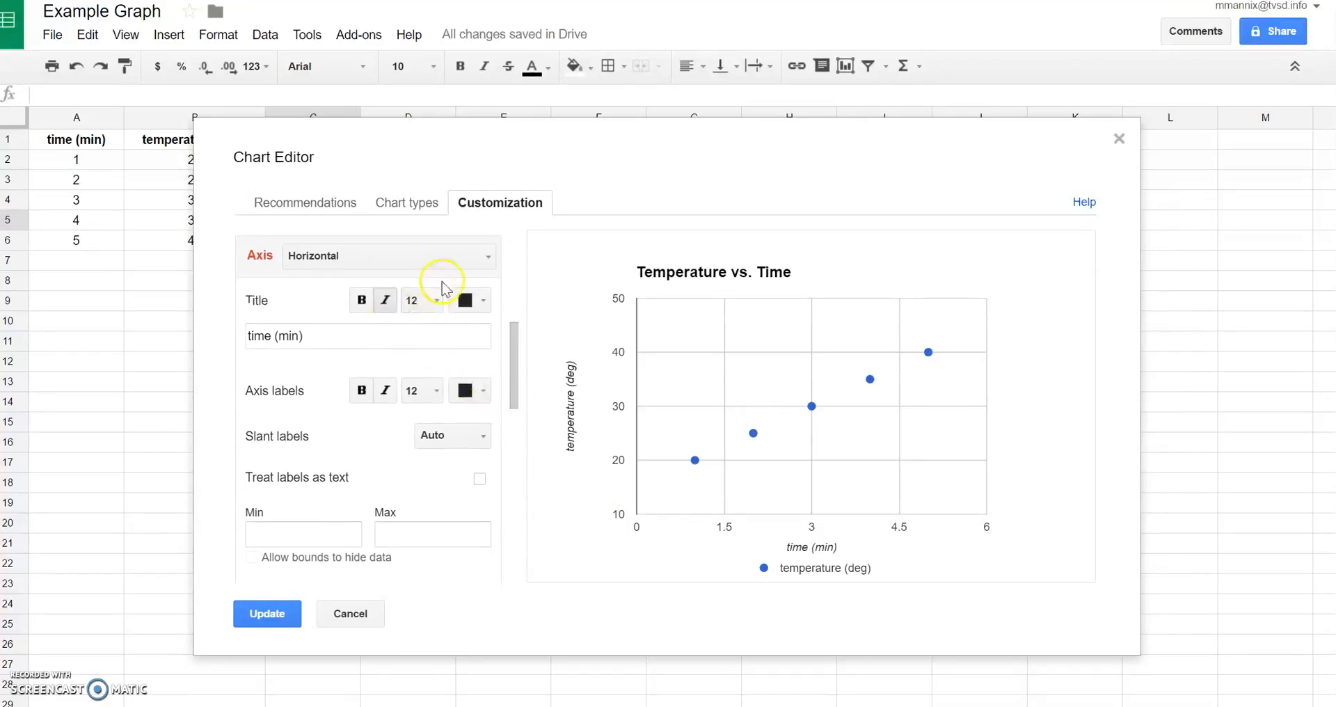
{"action": "left_click", "coordinate": [452, 258]}
{"action": "left_click", "coordinate": [403, 314]}
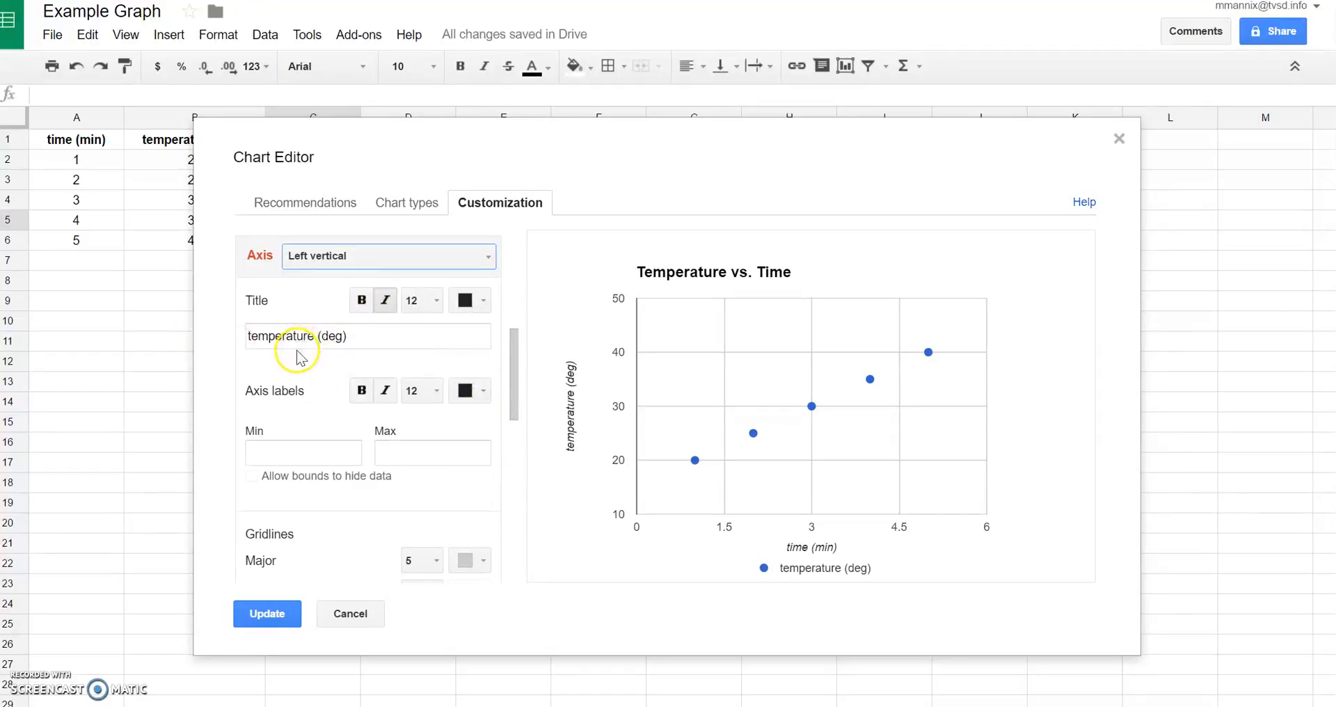
{"action": "left_click_drag", "start_coordinate": [513, 373], "coordinate": [515, 403]}
{"action": "left_click", "coordinate": [286, 370]}
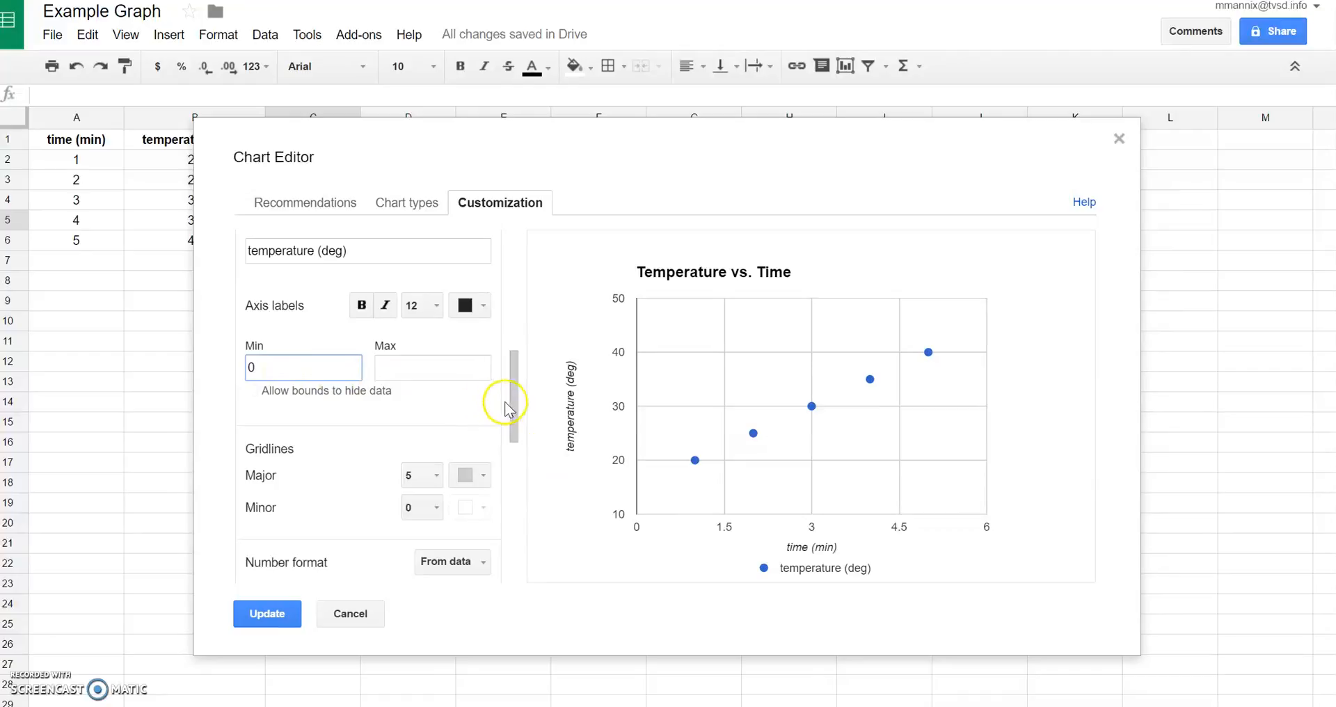
- Add a linear trendline to the temperature (deg) series
{"action": "left_click_drag", "start_coordinate": [515, 417], "coordinate": [483, 534]}
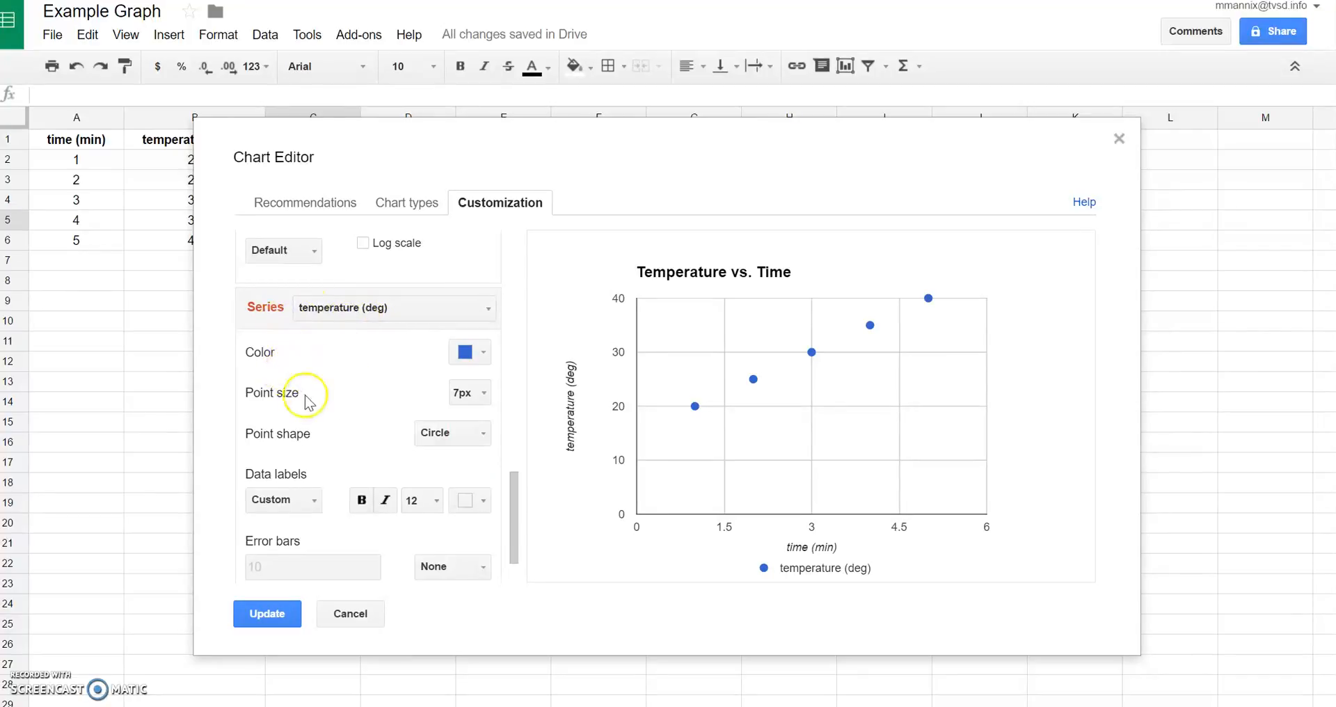
{"action": "scroll", "coordinate": [522, 505], "scroll_direction": "down", "scroll_amount": 2}
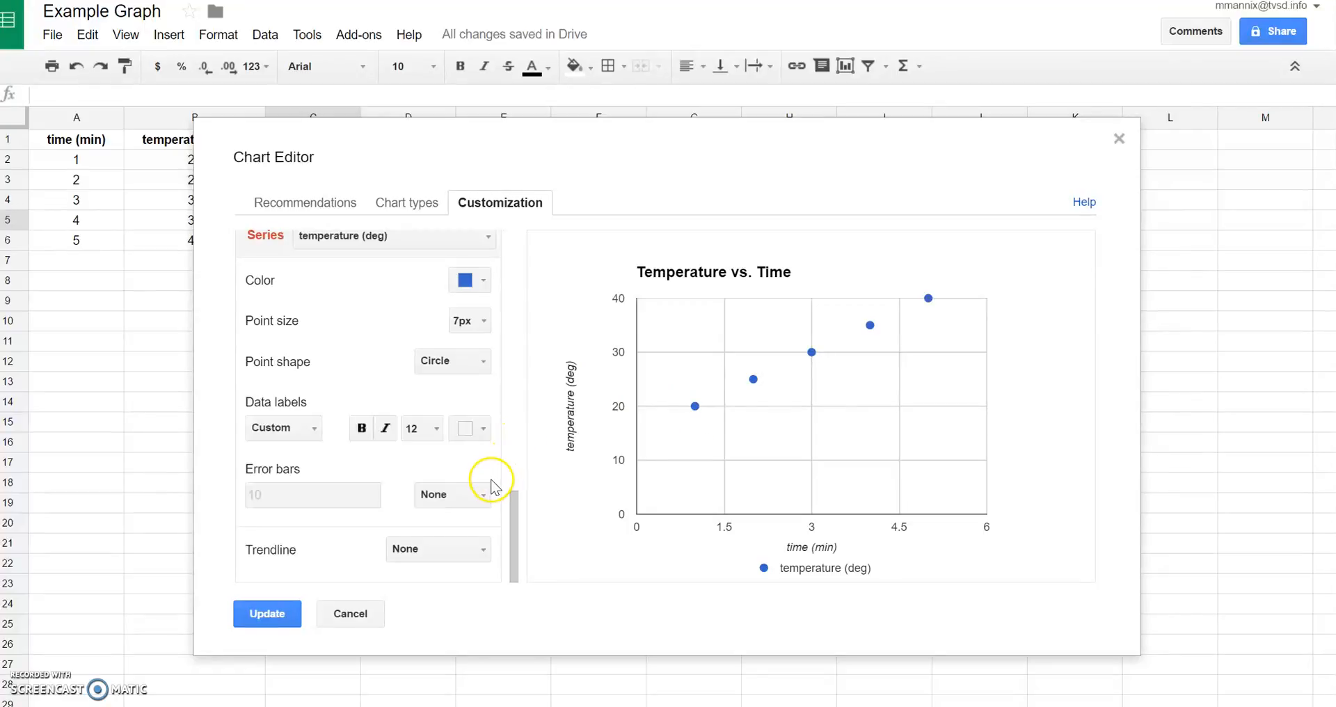
{"action": "left_click", "coordinate": [446, 554]}
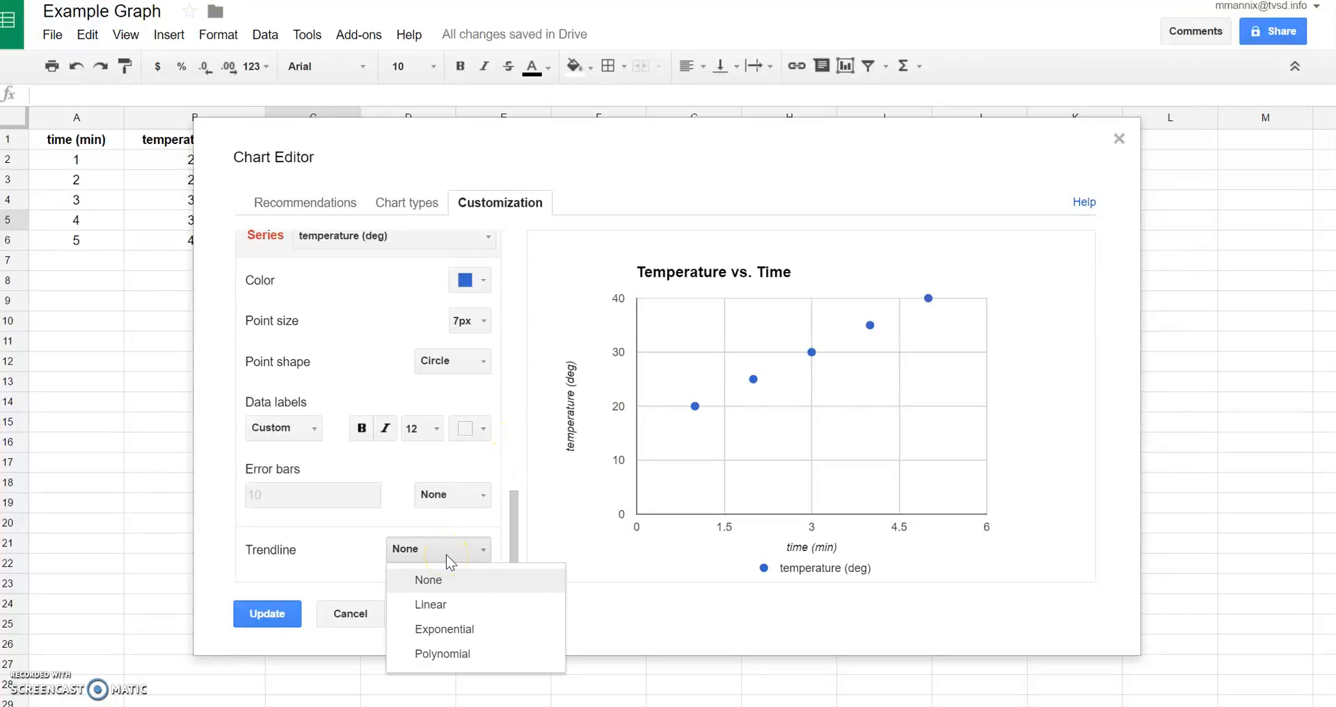
{"action": "left_click", "coordinate": [445, 611]}
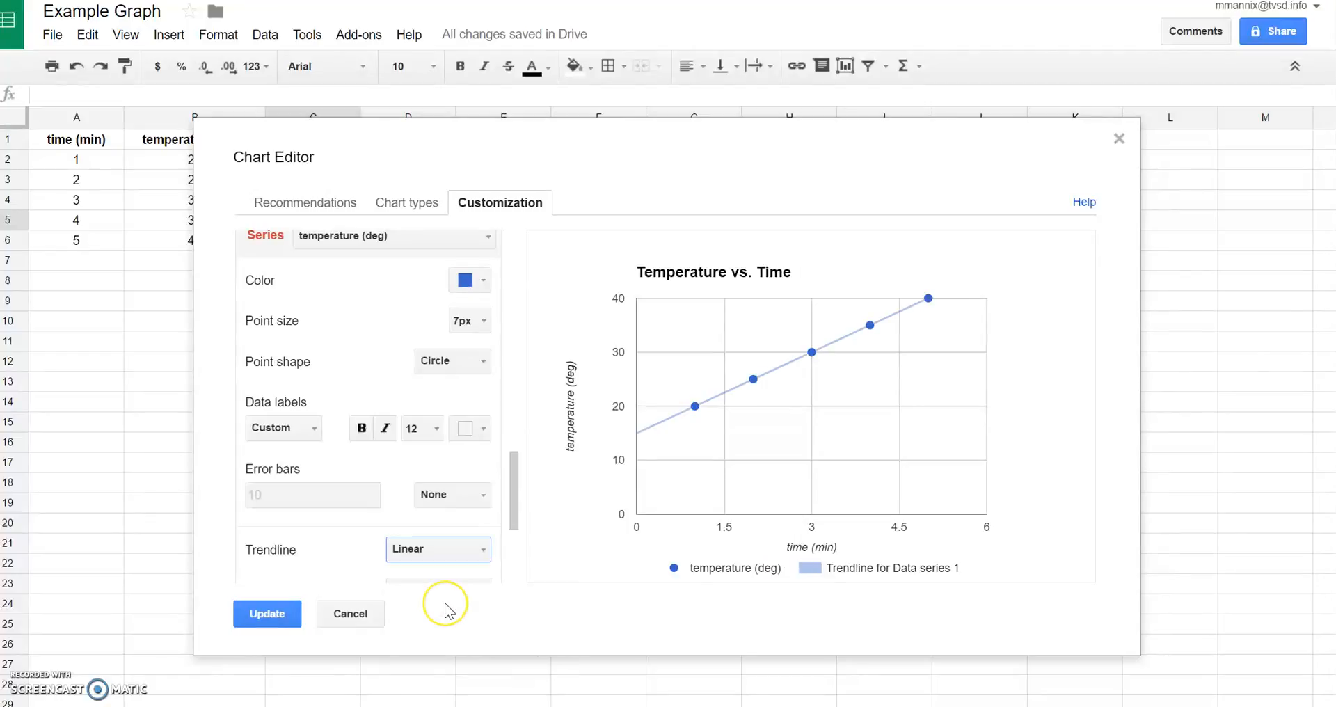
{"action": "left_click_drag", "start_coordinate": [517, 518], "coordinate": [523, 576]}
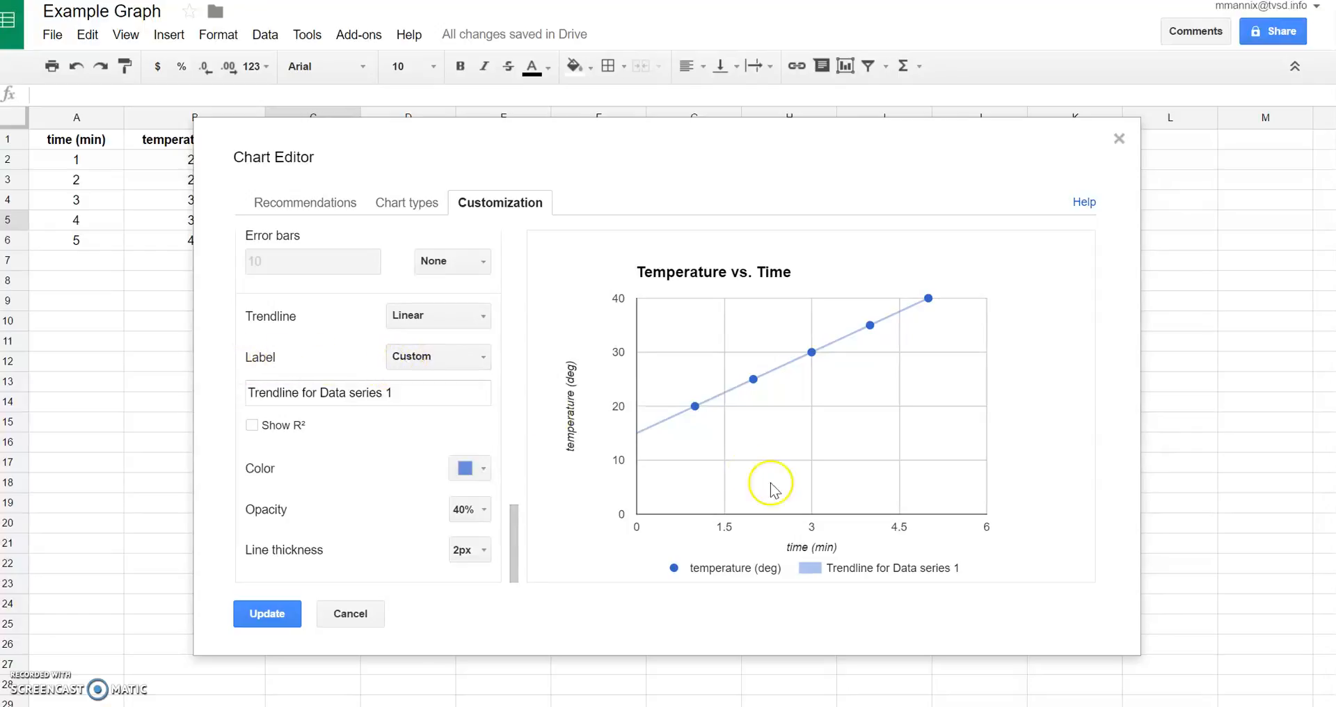
- Shorten the trendline's custom label to "Trendline"
{"action": "left_click_drag", "start_coordinate": [418, 392], "coordinate": [301, 403]}
{"action": "key", "text": "BackSpace"}
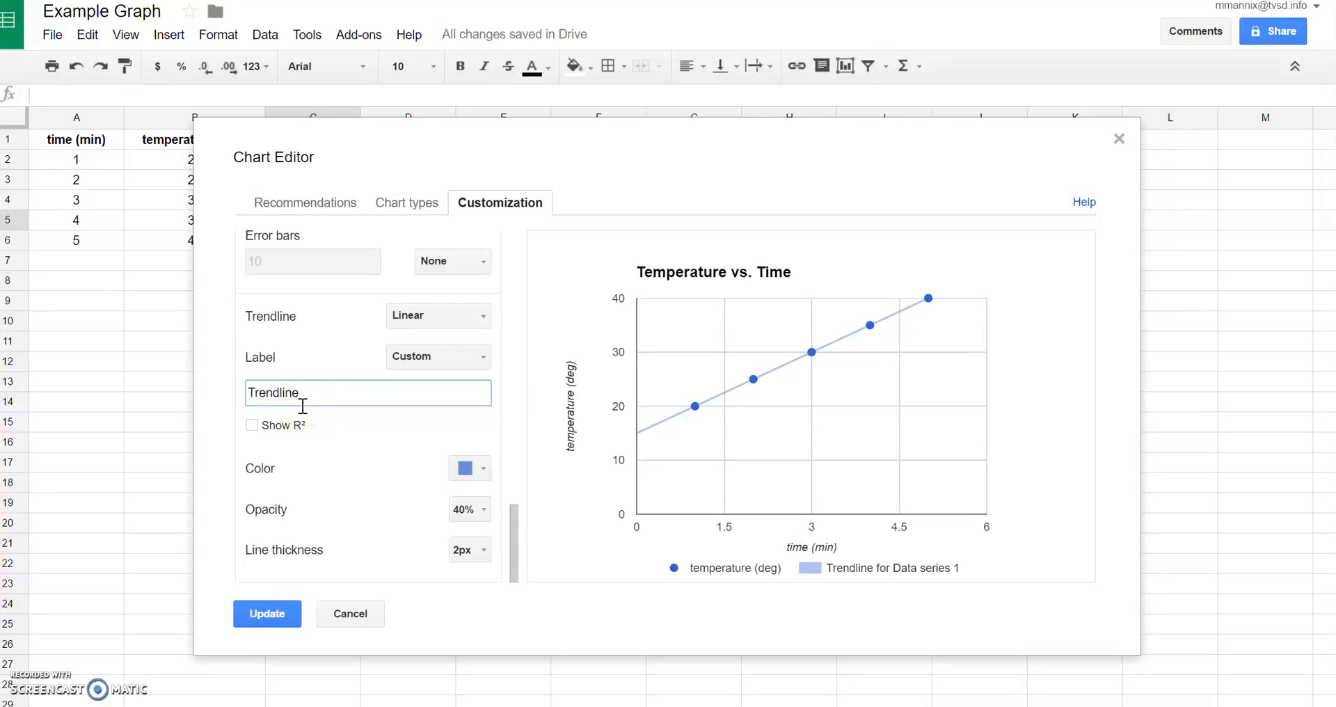
{"action": "left_click", "coordinate": [857, 562]}
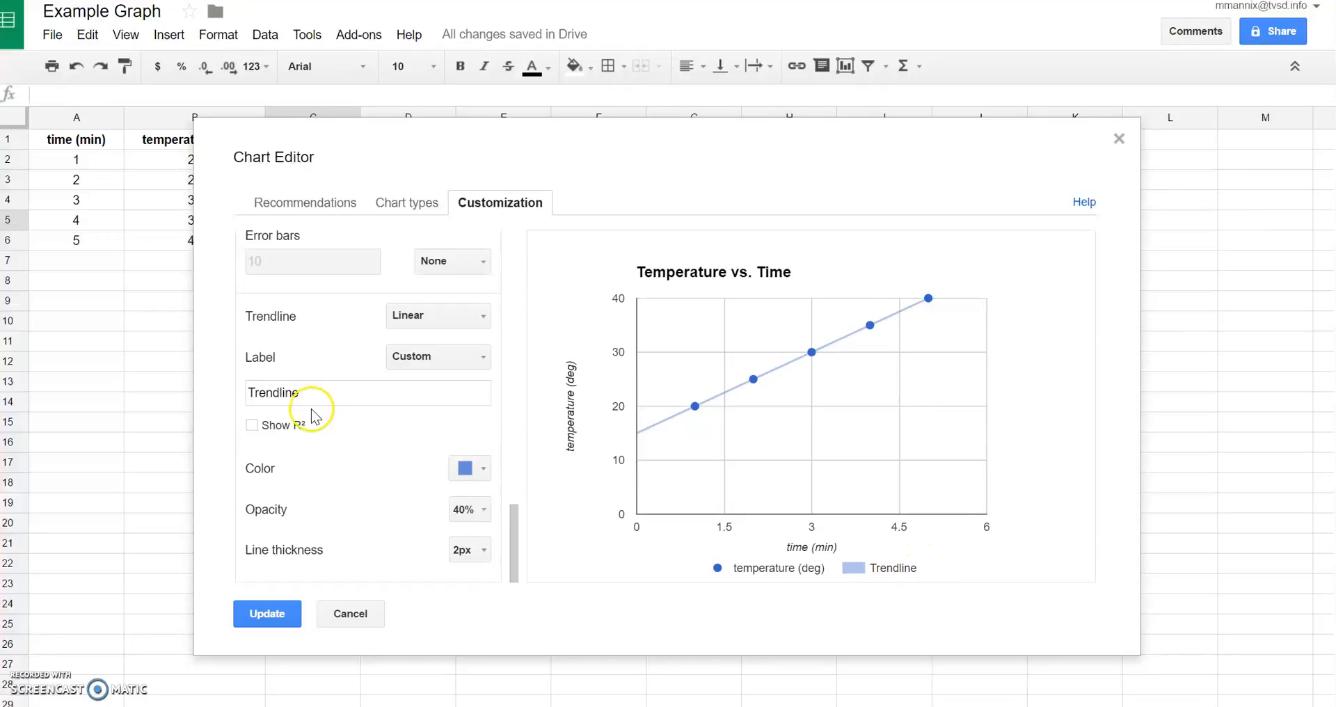
- Set the trendline's label to use its equation
{"action": "left_click", "coordinate": [427, 361]}
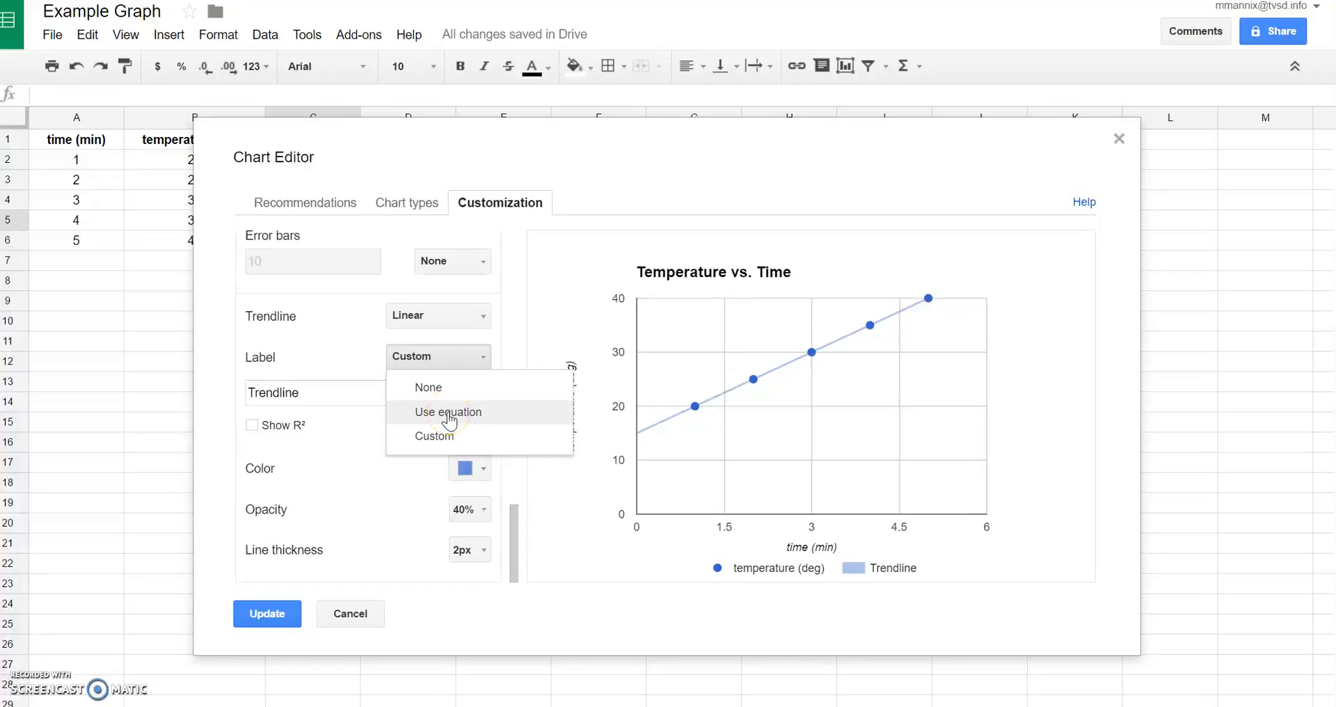
{"action": "left_click", "coordinate": [448, 414]}
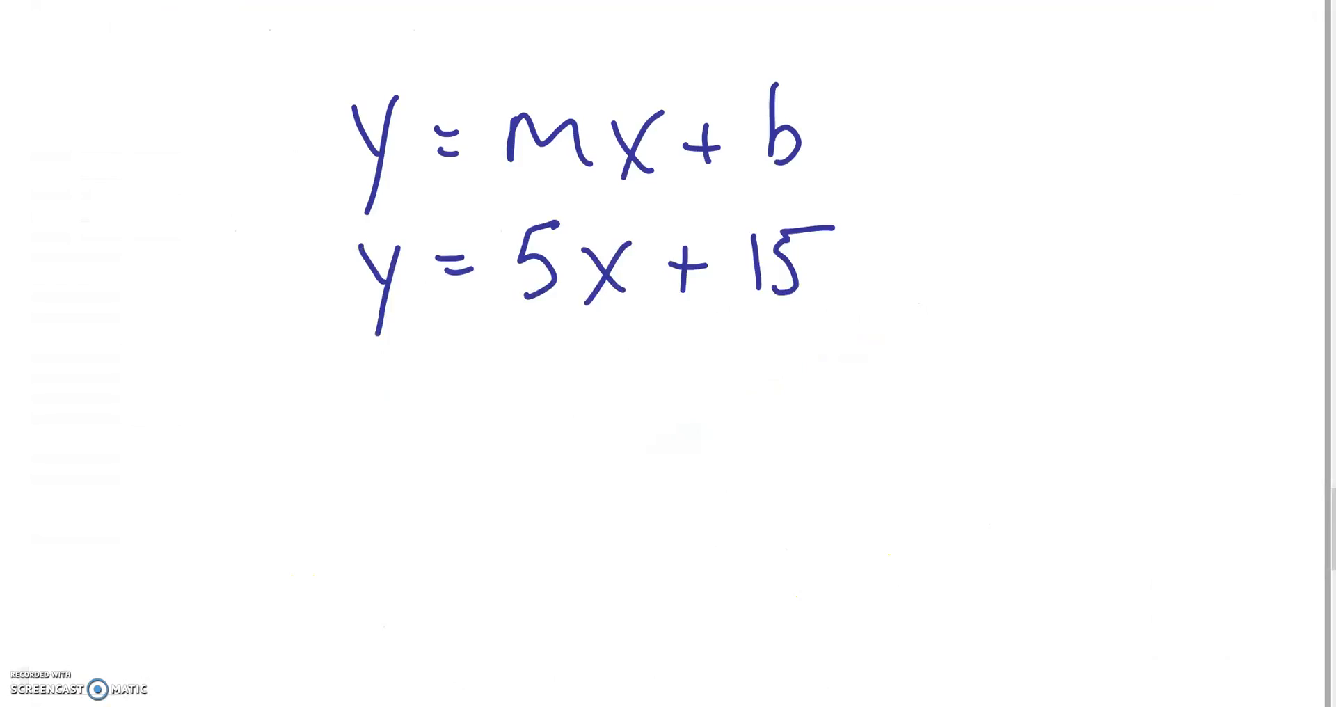
{"action": "left_click_drag", "start_coordinate": [198, 267], "coordinate": [275, 265]}
{"action": "mouse_move", "coordinate": [235, 241]}
{"action": "left_mouse_down"}
{"action": "mouse_move", "coordinate": [257, 254]}
{"action": "mouse_move", "coordinate": [231, 294]}
{"action": "left_mouse_up"}
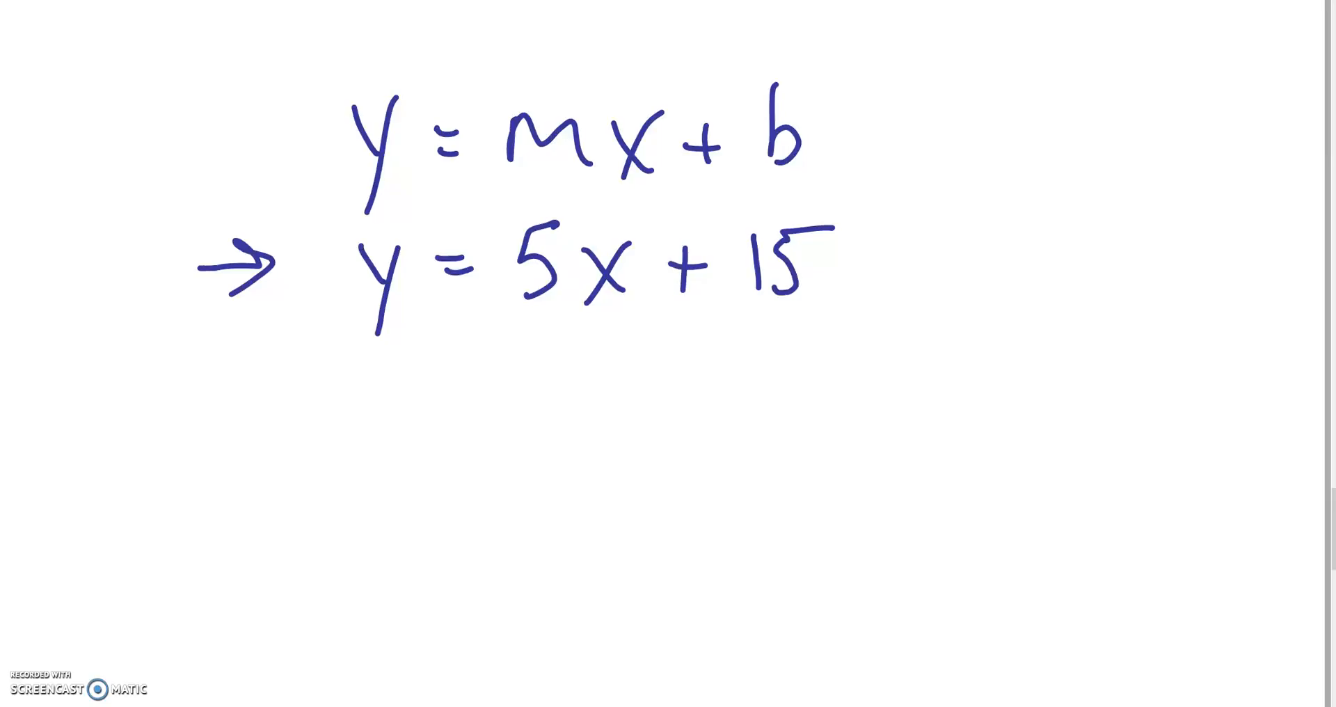
{"action": "mouse_move", "coordinate": [307, 402]}
{"action": "left_mouse_down"}
{"action": "mouse_move", "coordinate": [301, 447]}
{"action": "mouse_move", "coordinate": [328, 398]}
{"action": "mouse_move", "coordinate": [323, 447]}
{"action": "mouse_move", "coordinate": [368, 428]}
{"action": "mouse_move", "coordinate": [398, 449]}
{"action": "left_mouse_up"}
{"action": "mouse_move", "coordinate": [411, 425]}
{"action": "left_mouse_down"}
{"action": "mouse_move", "coordinate": [411, 471]}
{"action": "mouse_move", "coordinate": [411, 447]}
{"action": "mouse_move", "coordinate": [492, 419]}
{"action": "mouse_move", "coordinate": [487, 437]}
{"action": "left_mouse_up"}
{"action": "left_click_drag", "start_coordinate": [579, 394], "coordinate": [531, 465]}
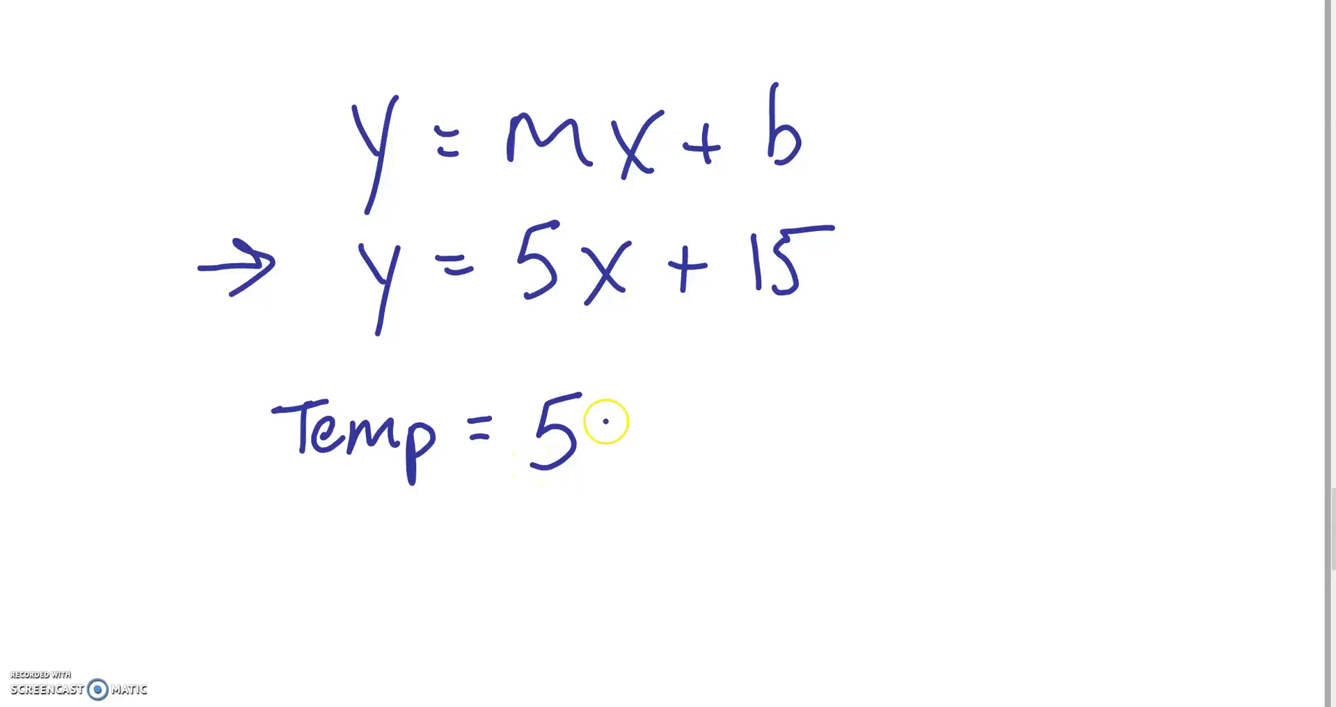
{"action": "mouse_move", "coordinate": [616, 418]}
{"action": "left_mouse_down"}
{"action": "mouse_move", "coordinate": [626, 451]}
{"action": "mouse_move", "coordinate": [671, 441]}
{"action": "mouse_move", "coordinate": [662, 477]}
{"action": "left_mouse_up"}
{"action": "left_click_drag", "start_coordinate": [529, 482], "coordinate": [704, 465]}
{"action": "mouse_move", "coordinate": [564, 496]}
{"action": "left_mouse_down"}
{"action": "mouse_move", "coordinate": [560, 542]}
{"action": "mouse_move", "coordinate": [626, 507]}
{"action": "mouse_move", "coordinate": [703, 528]}
{"action": "left_mouse_up"}
{"action": "left_click_drag", "start_coordinate": [533, 380], "coordinate": [533, 562]}
{"action": "left_click_drag", "start_coordinate": [705, 385], "coordinate": [718, 552]}
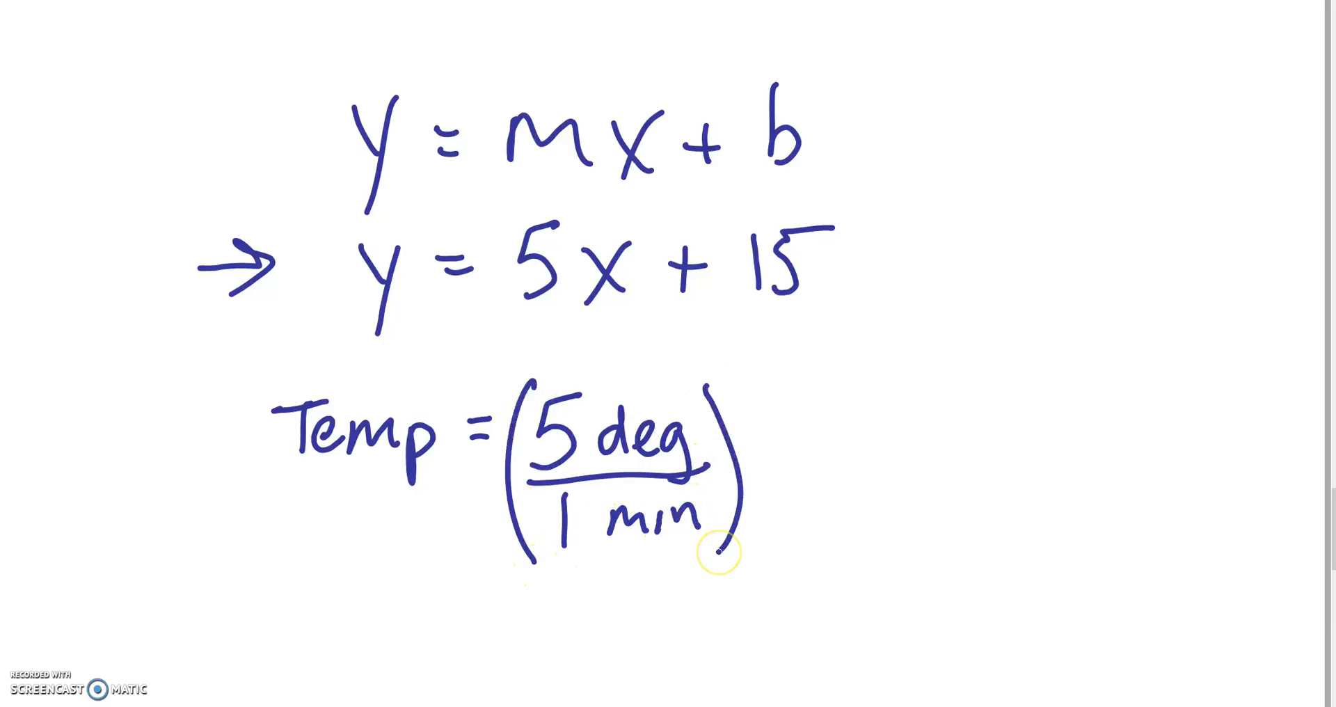
{"action": "mouse_move", "coordinate": [760, 403]}
{"action": "left_mouse_down"}
{"action": "mouse_move", "coordinate": [787, 464]}
{"action": "mouse_move", "coordinate": [785, 432]}
{"action": "mouse_move", "coordinate": [940, 460]}
{"action": "mouse_move", "coordinate": [965, 440]}
{"action": "mouse_move", "coordinate": [1029, 459]}
{"action": "left_mouse_up"}
{"action": "mouse_move", "coordinate": [1070, 409]}
{"action": "left_mouse_down"}
{"action": "mouse_move", "coordinate": [1052, 412]}
{"action": "mouse_move", "coordinate": [1075, 407]}
{"action": "mouse_move", "coordinate": [1103, 437]}
{"action": "mouse_move", "coordinate": [1104, 464]}
{"action": "left_mouse_up"}
{"action": "left_click_drag", "start_coordinate": [1109, 457], "coordinate": [1138, 461]}
{"action": "left_click_drag", "start_coordinate": [1156, 438], "coordinate": [1134, 495]}
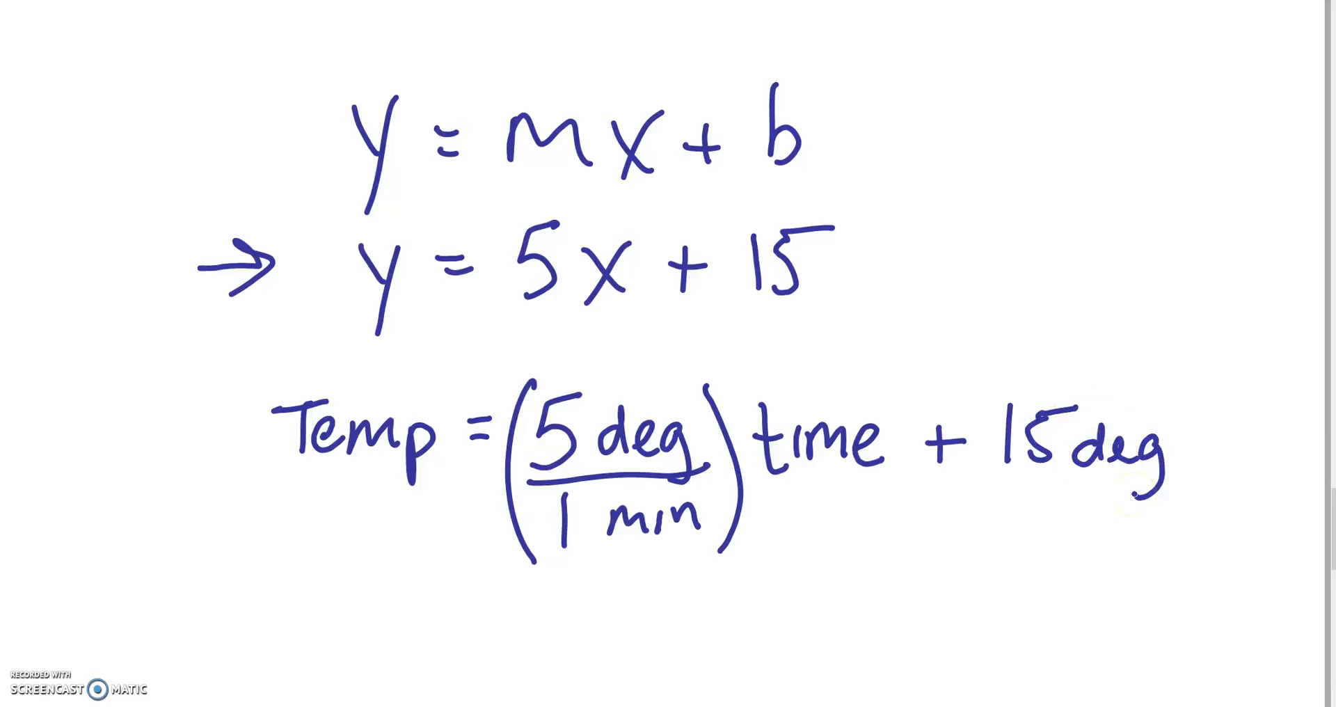
{"action": "left_click_drag", "start_coordinate": [97, 452], "coordinate": [188, 454]}
{"action": "mouse_move", "coordinate": [154, 430]}
{"action": "left_mouse_down"}
{"action": "mouse_move", "coordinate": [178, 447]}
{"action": "mouse_move", "coordinate": [163, 487]}
{"action": "left_mouse_up"}
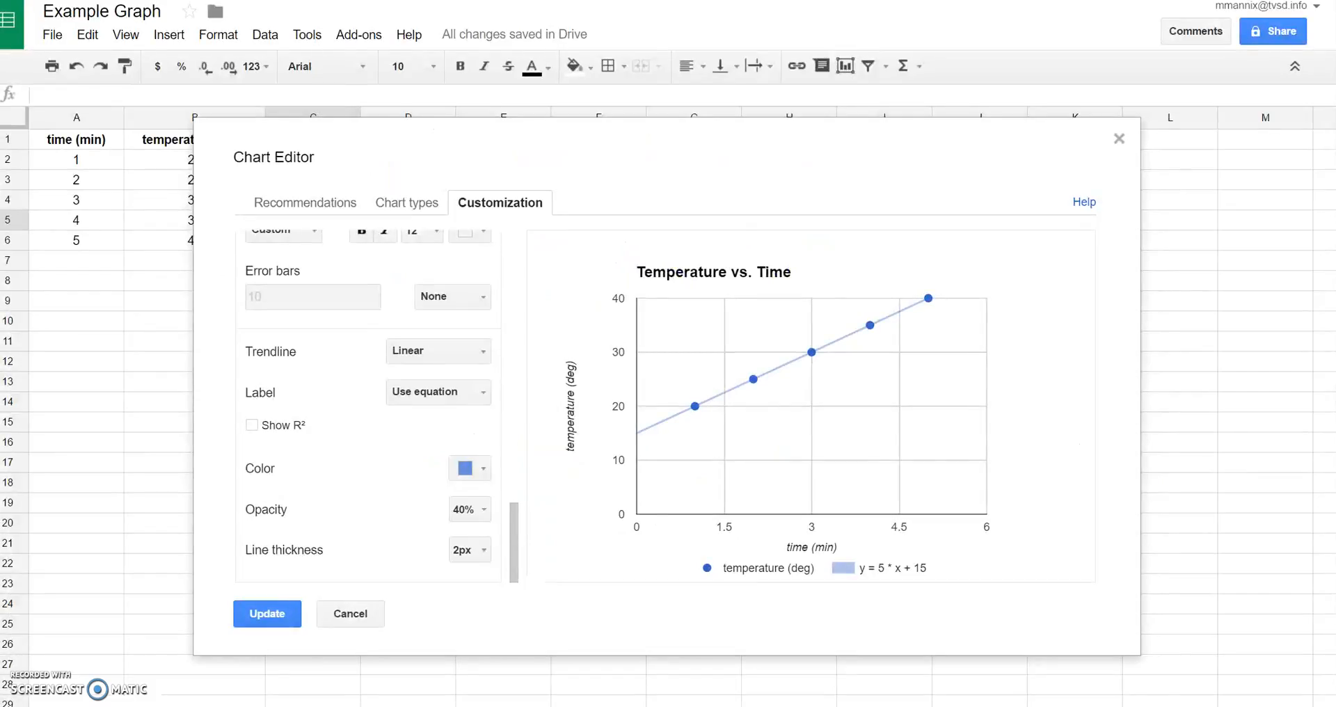
- Apply the customizations to the chart and move it against the data table, starting at column C
{"action": "left_click", "coordinate": [263, 615]}
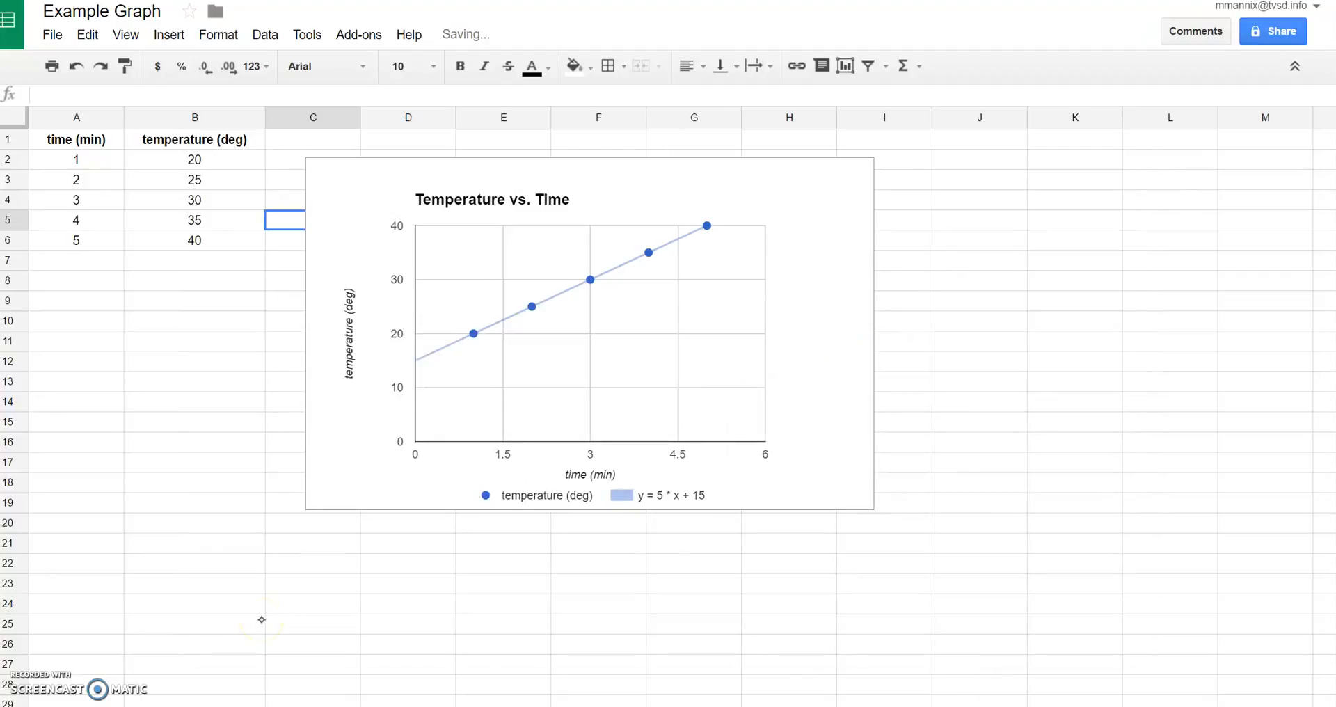
{"action": "left_click", "coordinate": [680, 208]}
{"action": "left_click_drag", "start_coordinate": [680, 209], "coordinate": [602, 208]}
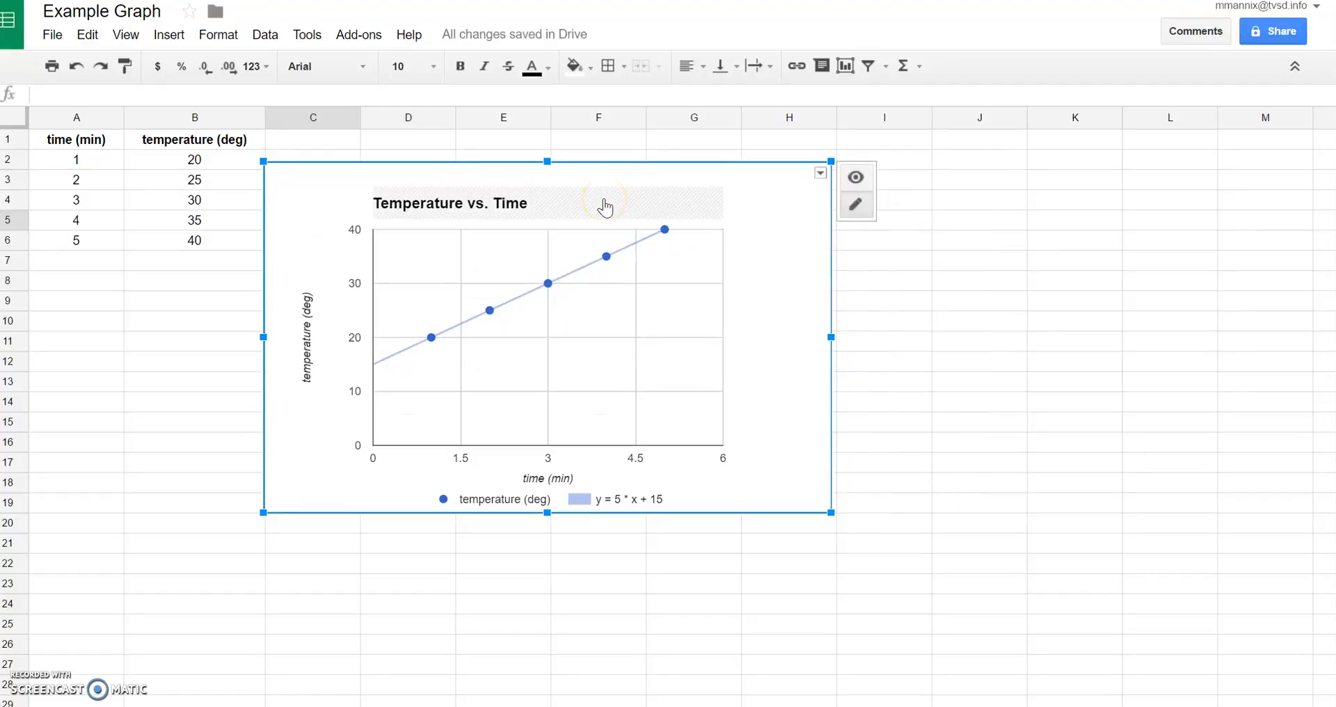
{"action": "left_click", "coordinate": [821, 172]}
{"action": "left_click", "coordinate": [710, 255]}
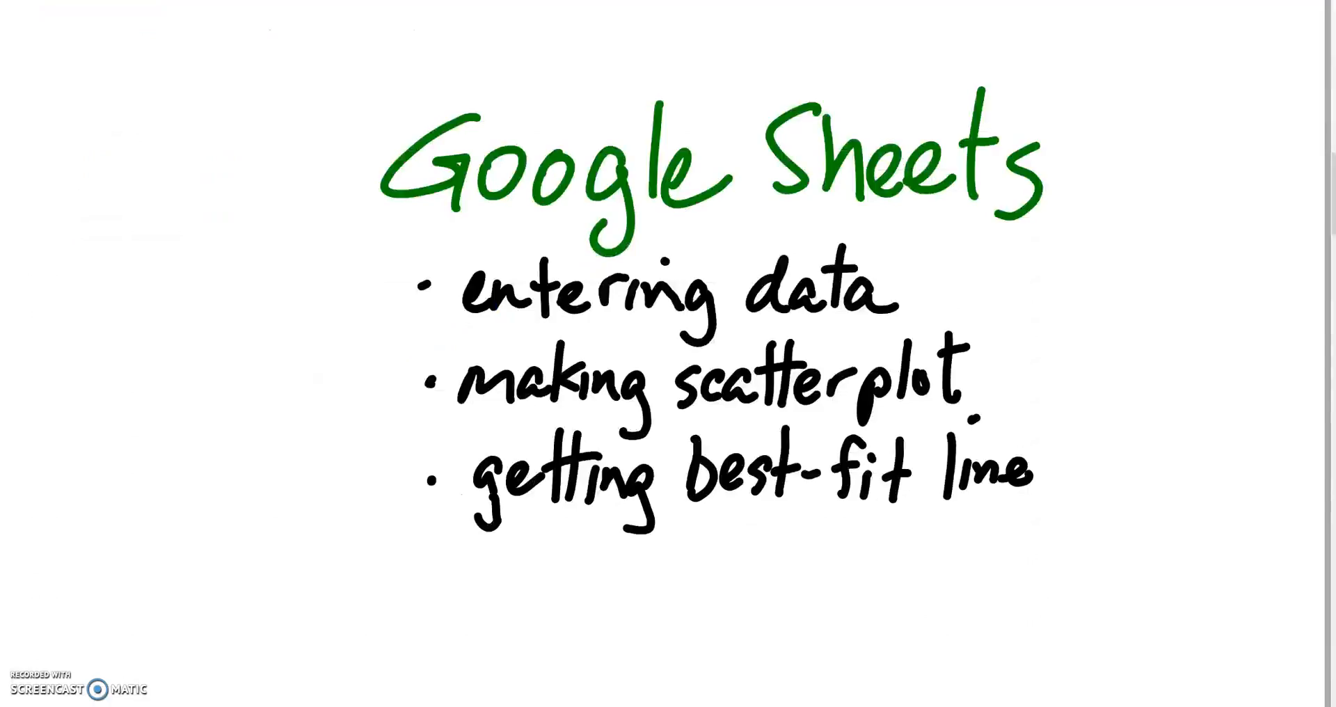
{"action": "left_click_drag", "start_coordinate": [334, 299], "coordinate": [394, 258]}
{"action": "left_click_drag", "start_coordinate": [335, 384], "coordinate": [382, 370]}
{"action": "left_click_drag", "start_coordinate": [347, 471], "coordinate": [408, 434]}
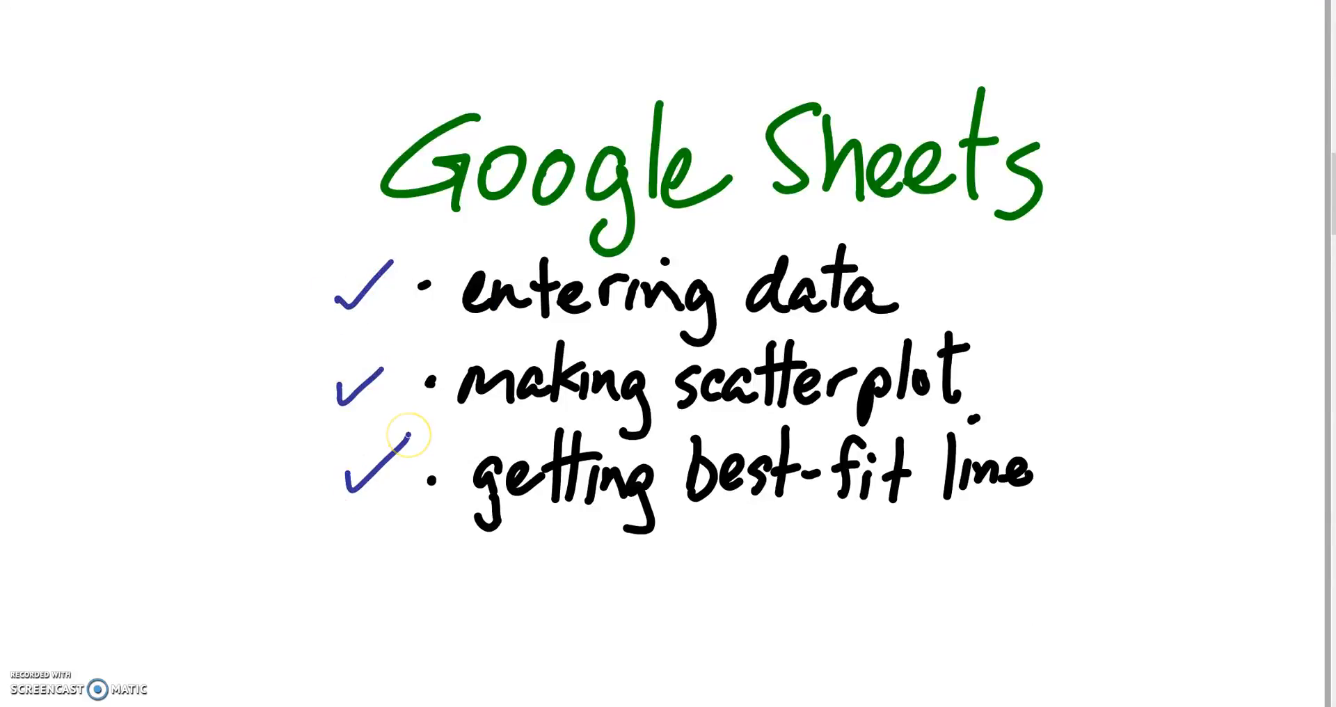